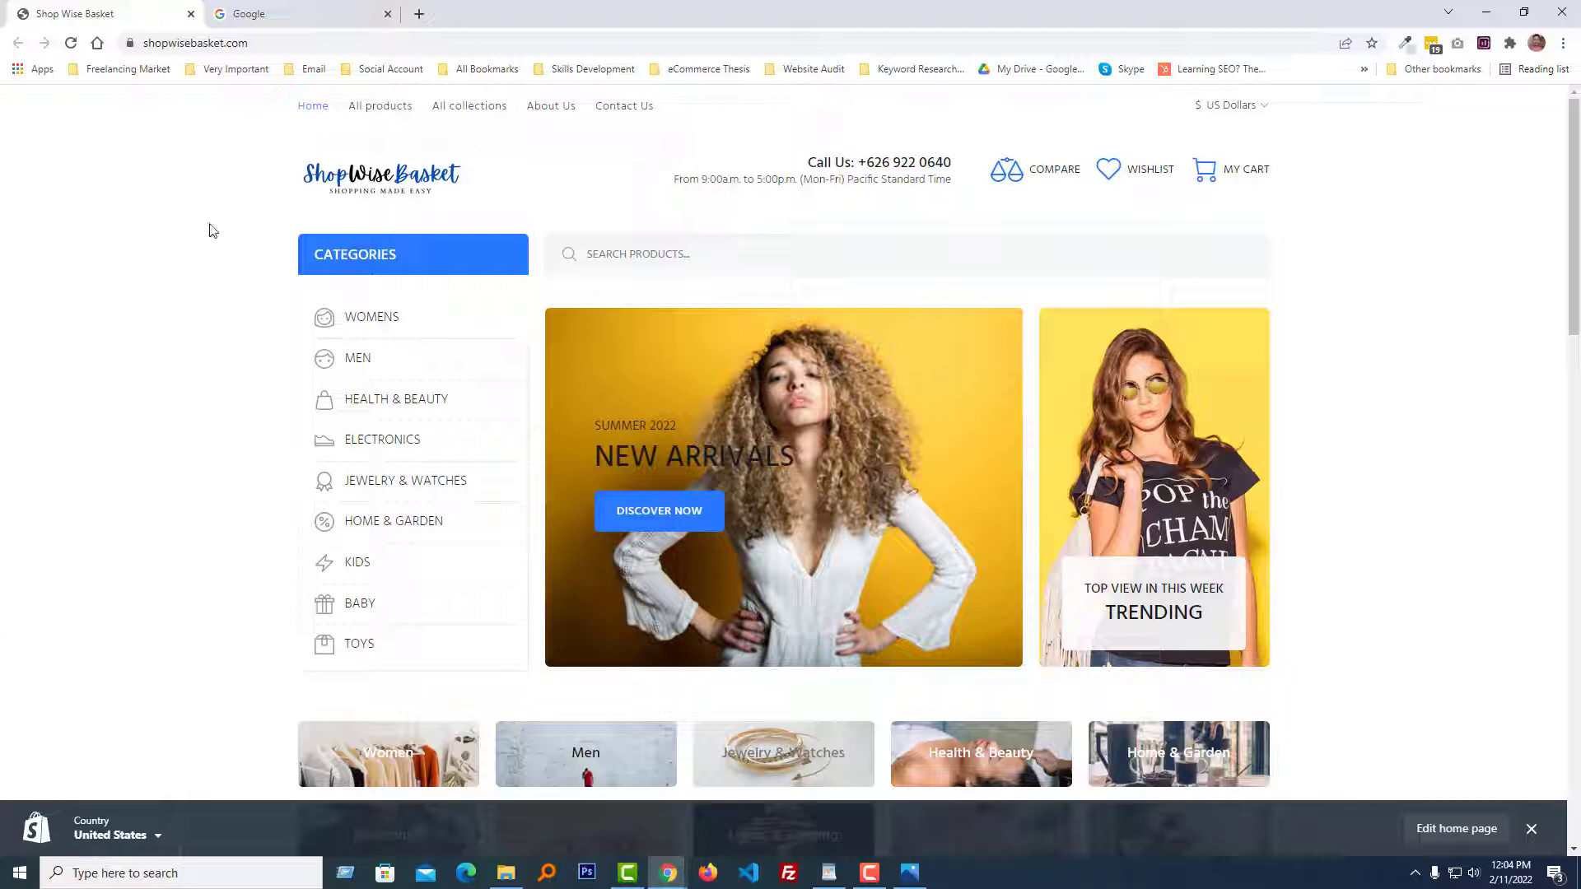
# Search Google for 'free png icon download' and open the flaticon.com result in a new tab
pyautogui.click(251, 13)
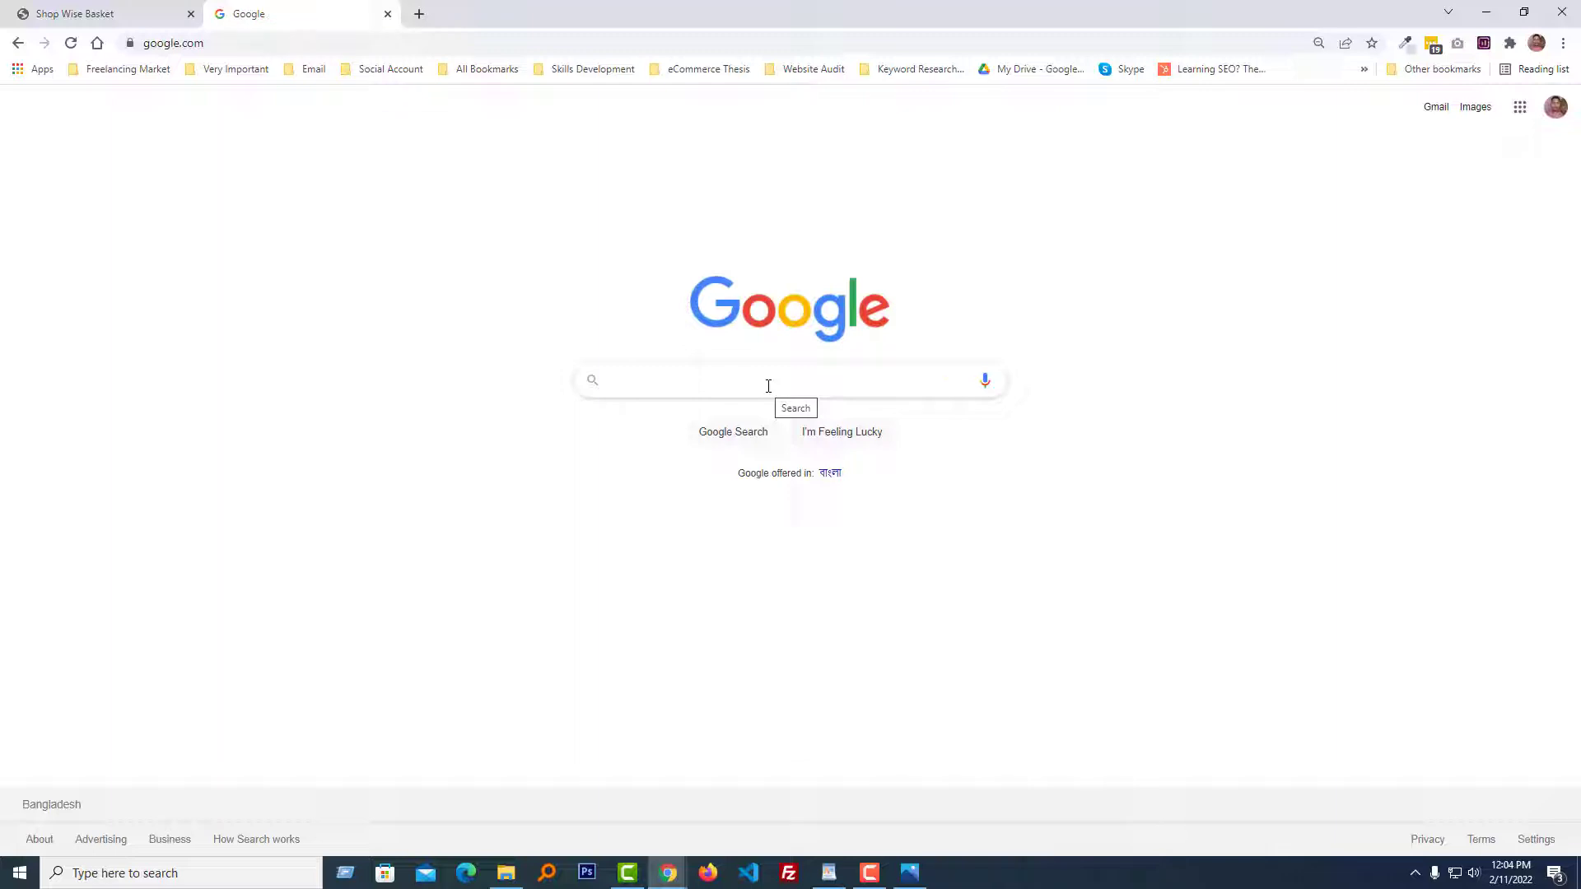
pyautogui.click(768, 386)
pyautogui.write('fre')
pyautogui.write('e p')
pyautogui.write('ng')
pyautogui.write(' icon download')
pyautogui.press('Return')
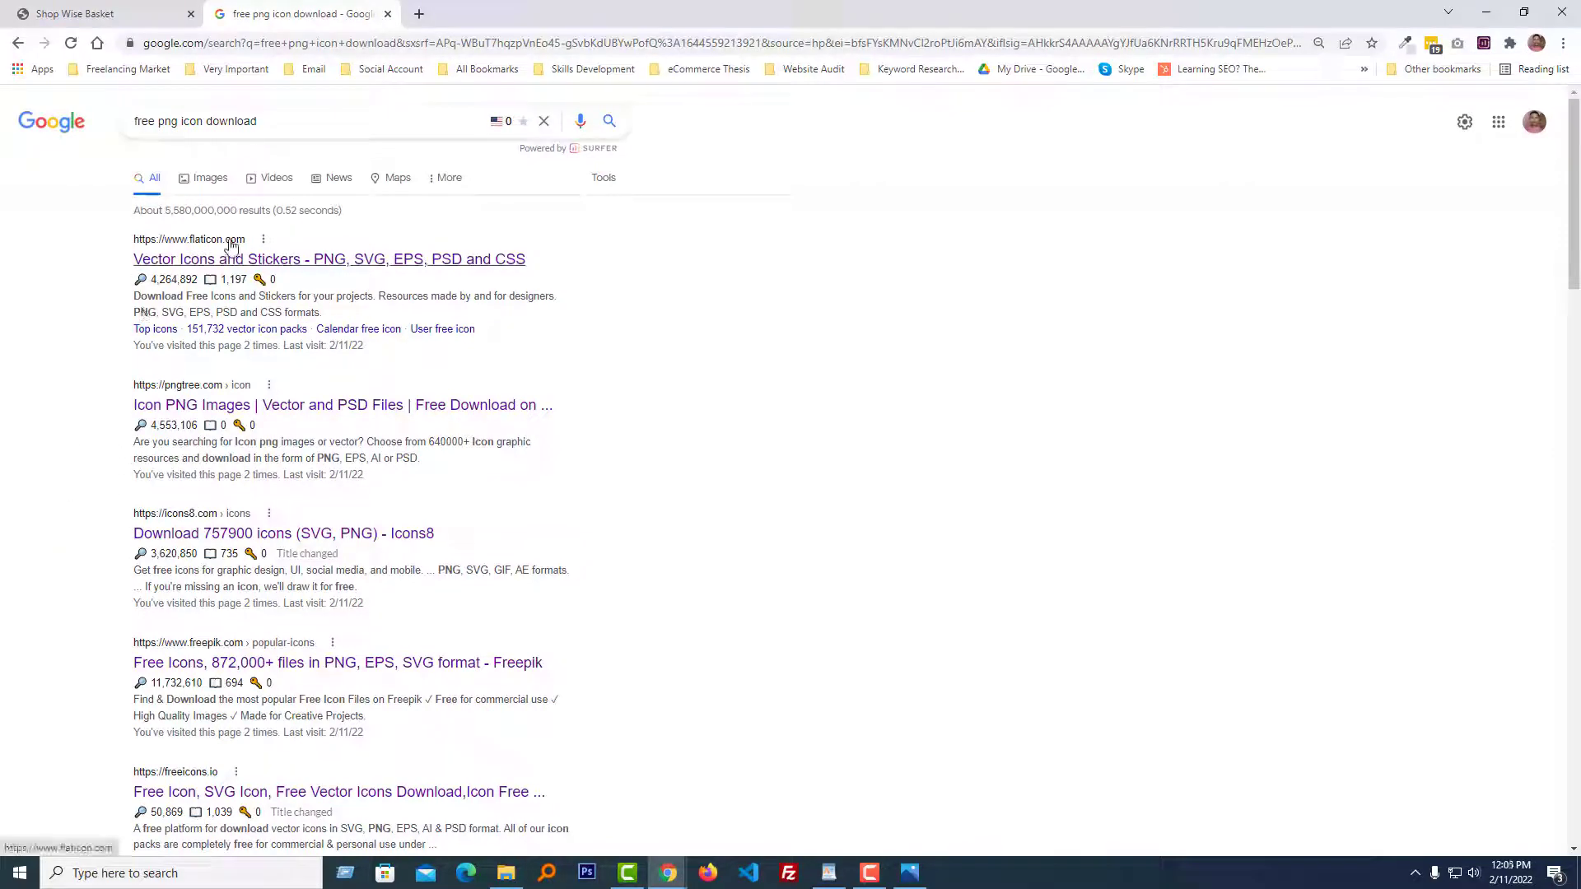
pyautogui.click(289, 262)
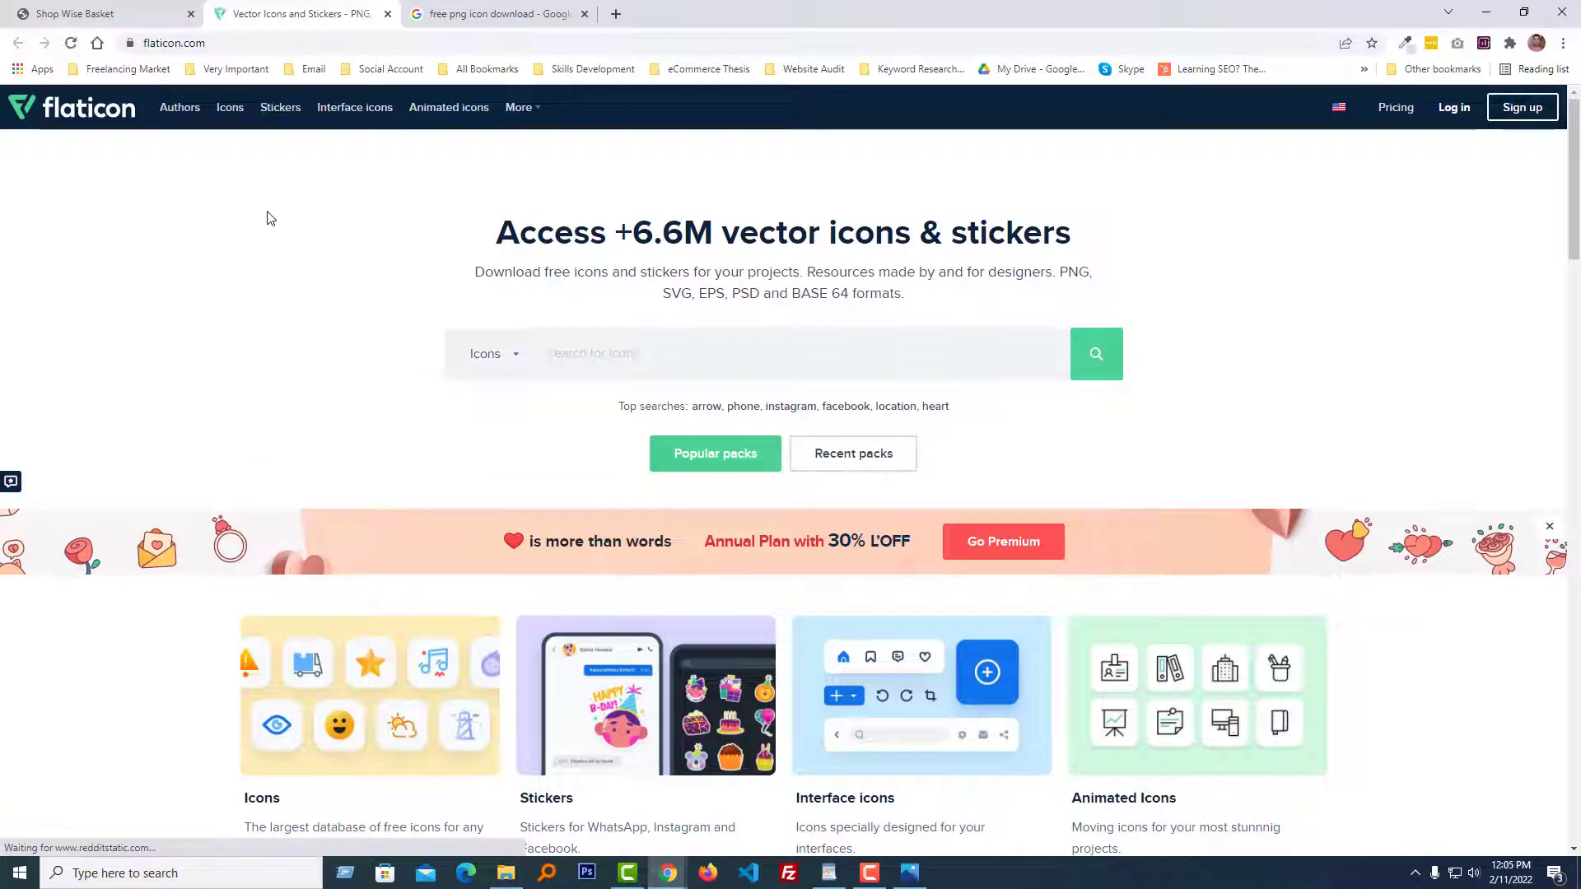
# Copy the HEALTH & BEAUTY category name from the storefront menu and go back to Flaticon
pyautogui.hotkey('ctrl', 'shift', 'Tab')
pyautogui.click(155, 352)
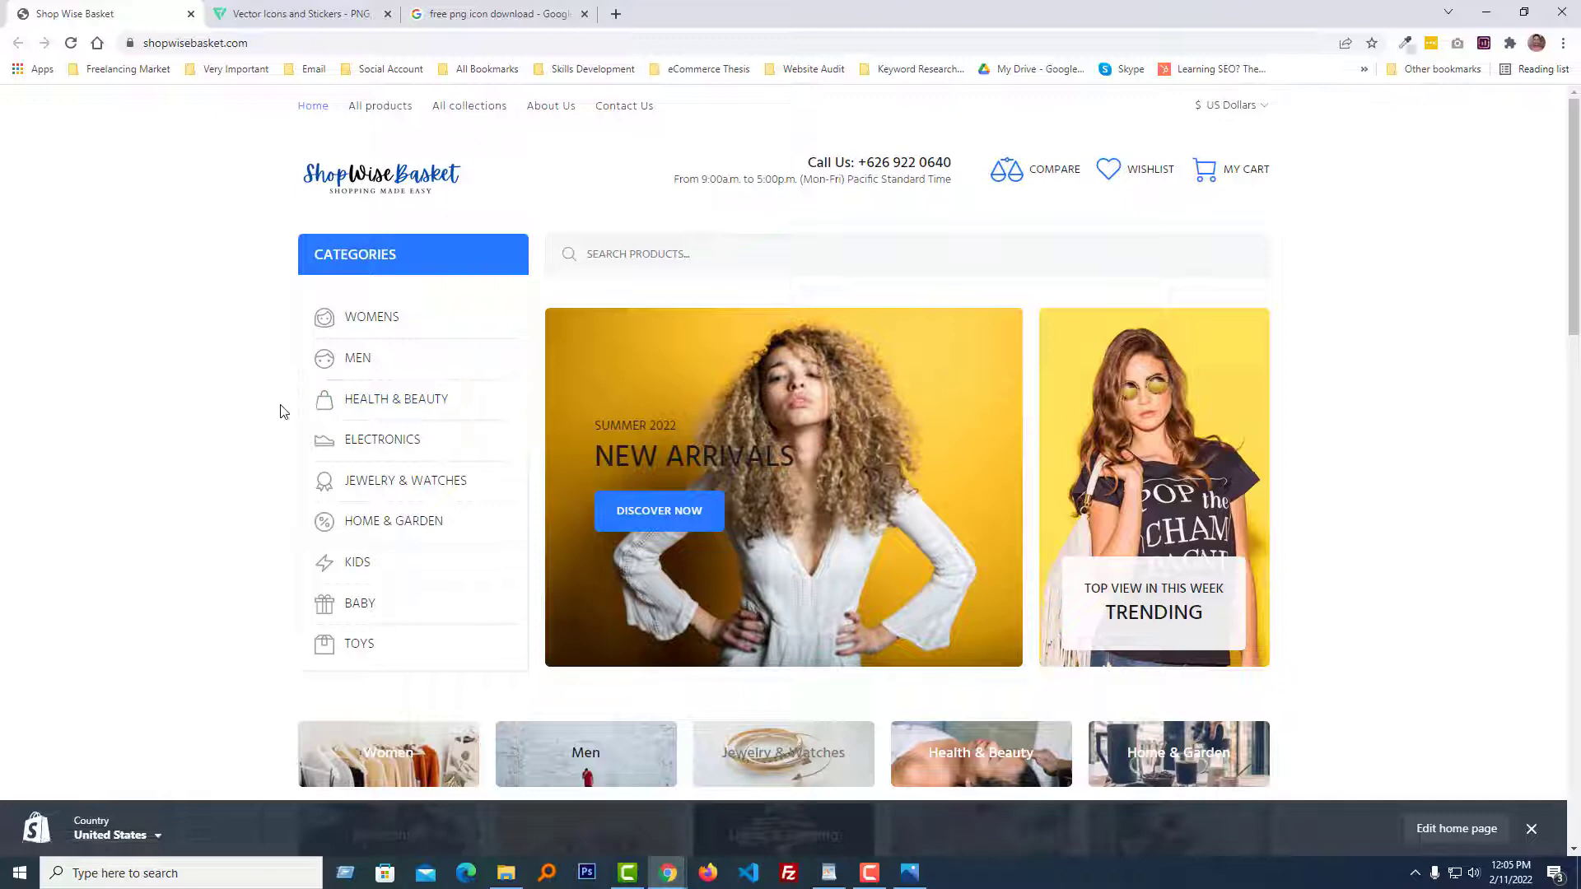
pyautogui.moveTo(283, 405); pyautogui.dragTo(464, 408)
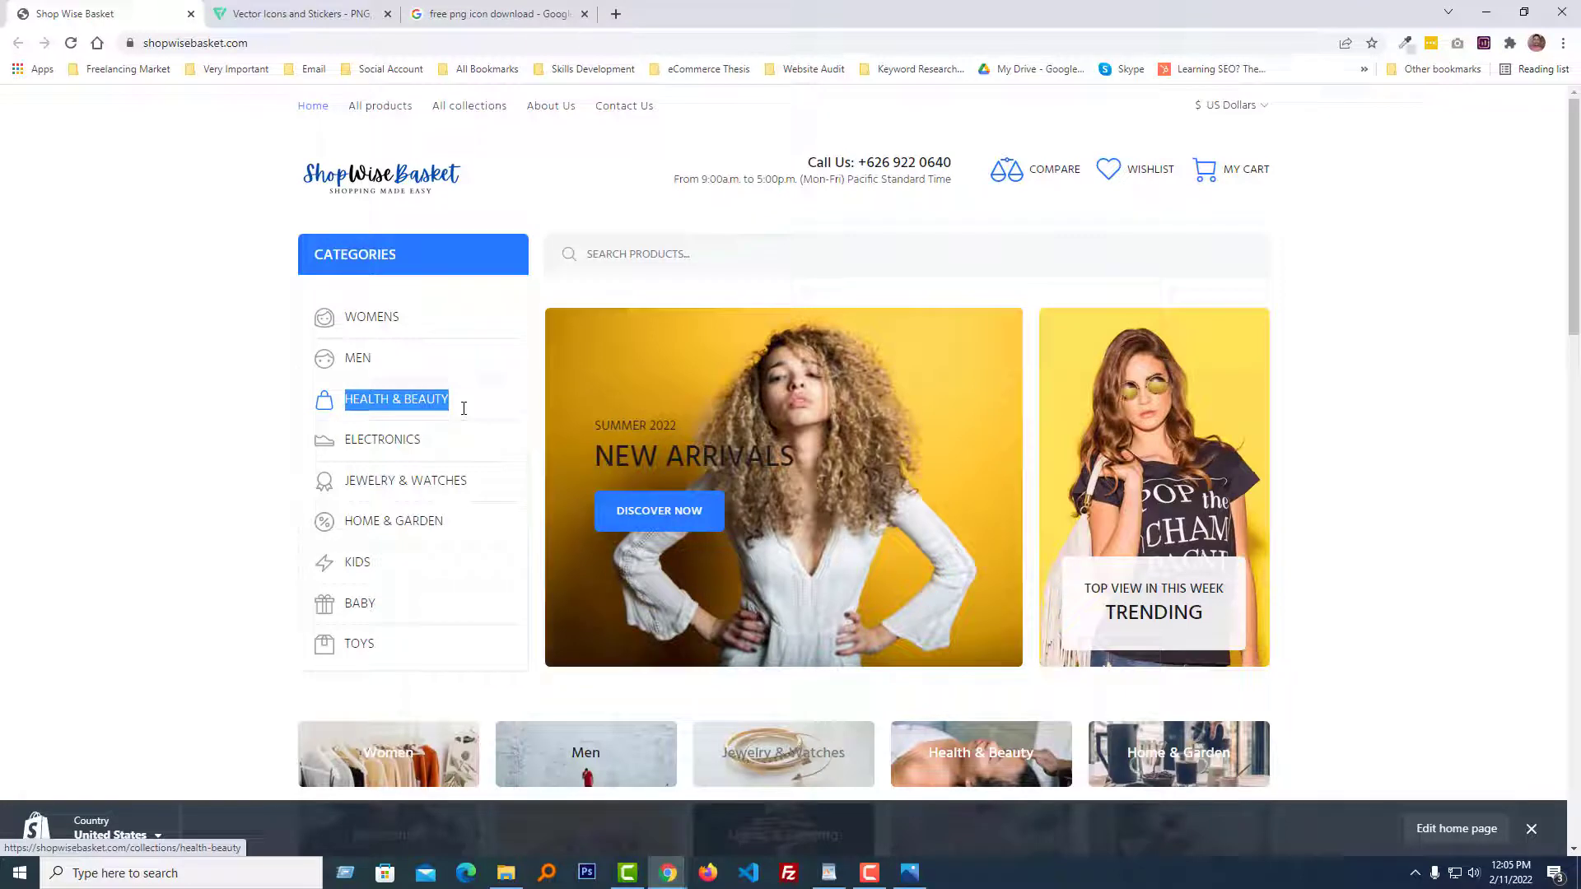
pyautogui.click(464, 409)
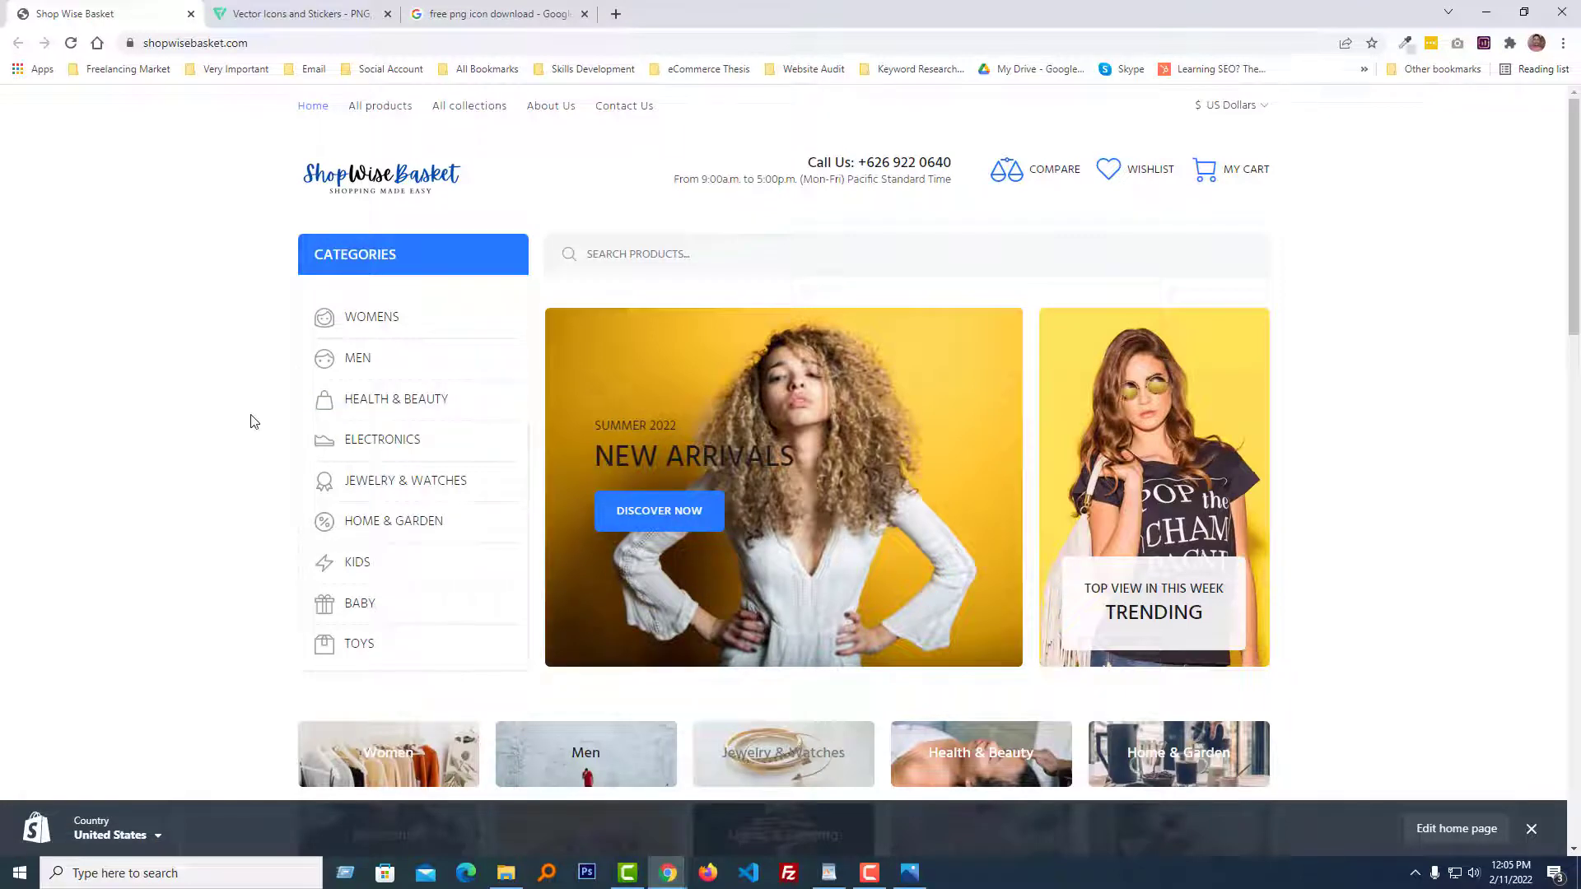
pyautogui.click(289, 399)
pyautogui.moveTo(289, 399); pyautogui.dragTo(458, 409)
pyautogui.hotkey('ctrl', 'c')
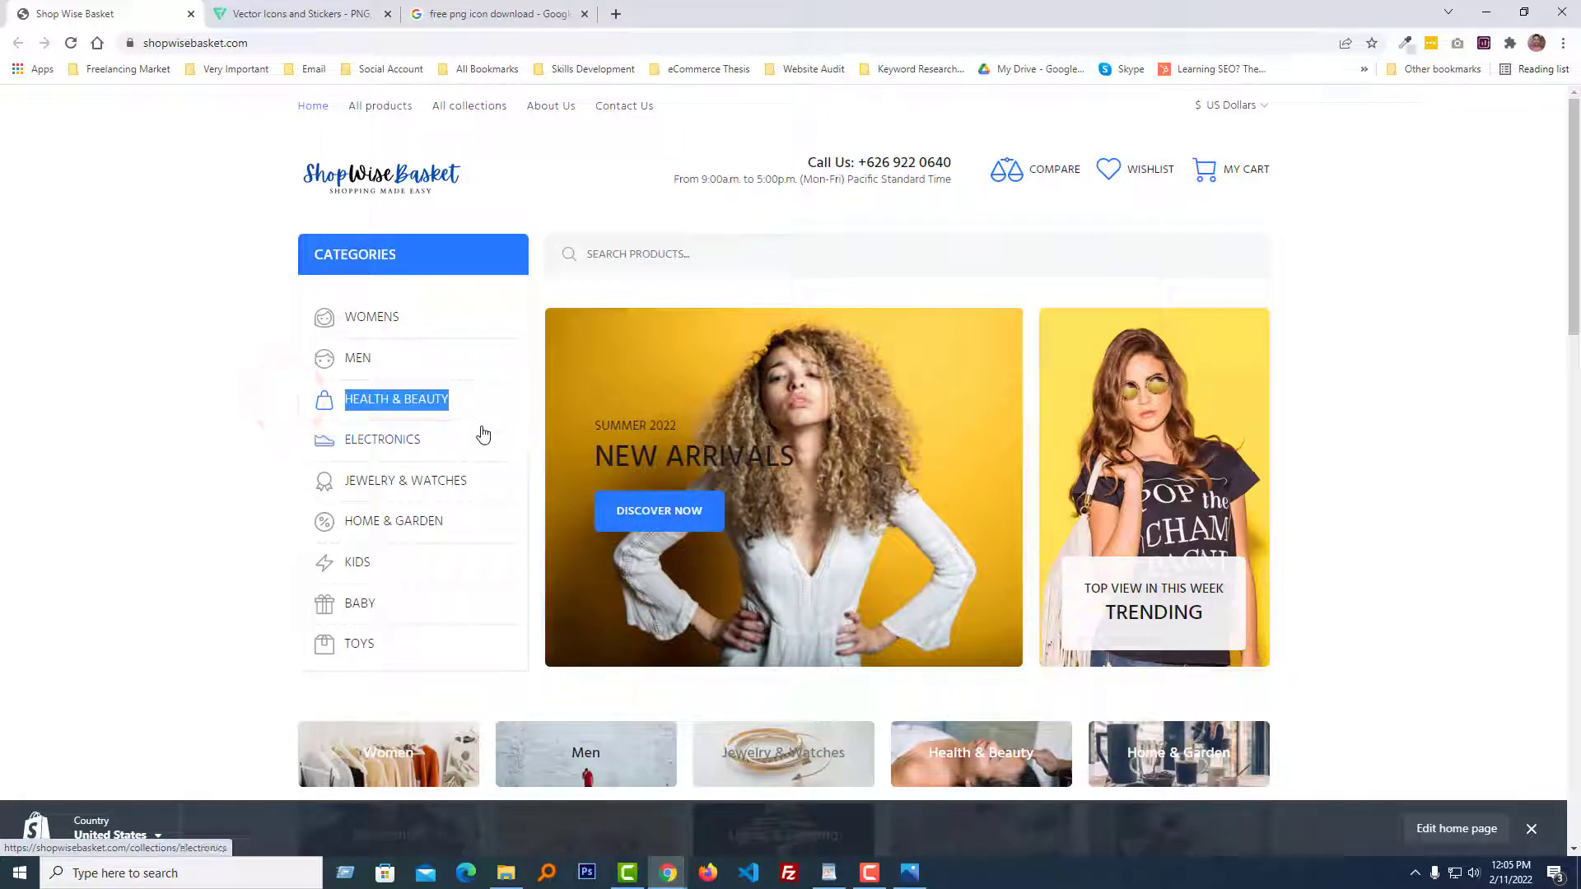
pyautogui.click(318, 10)
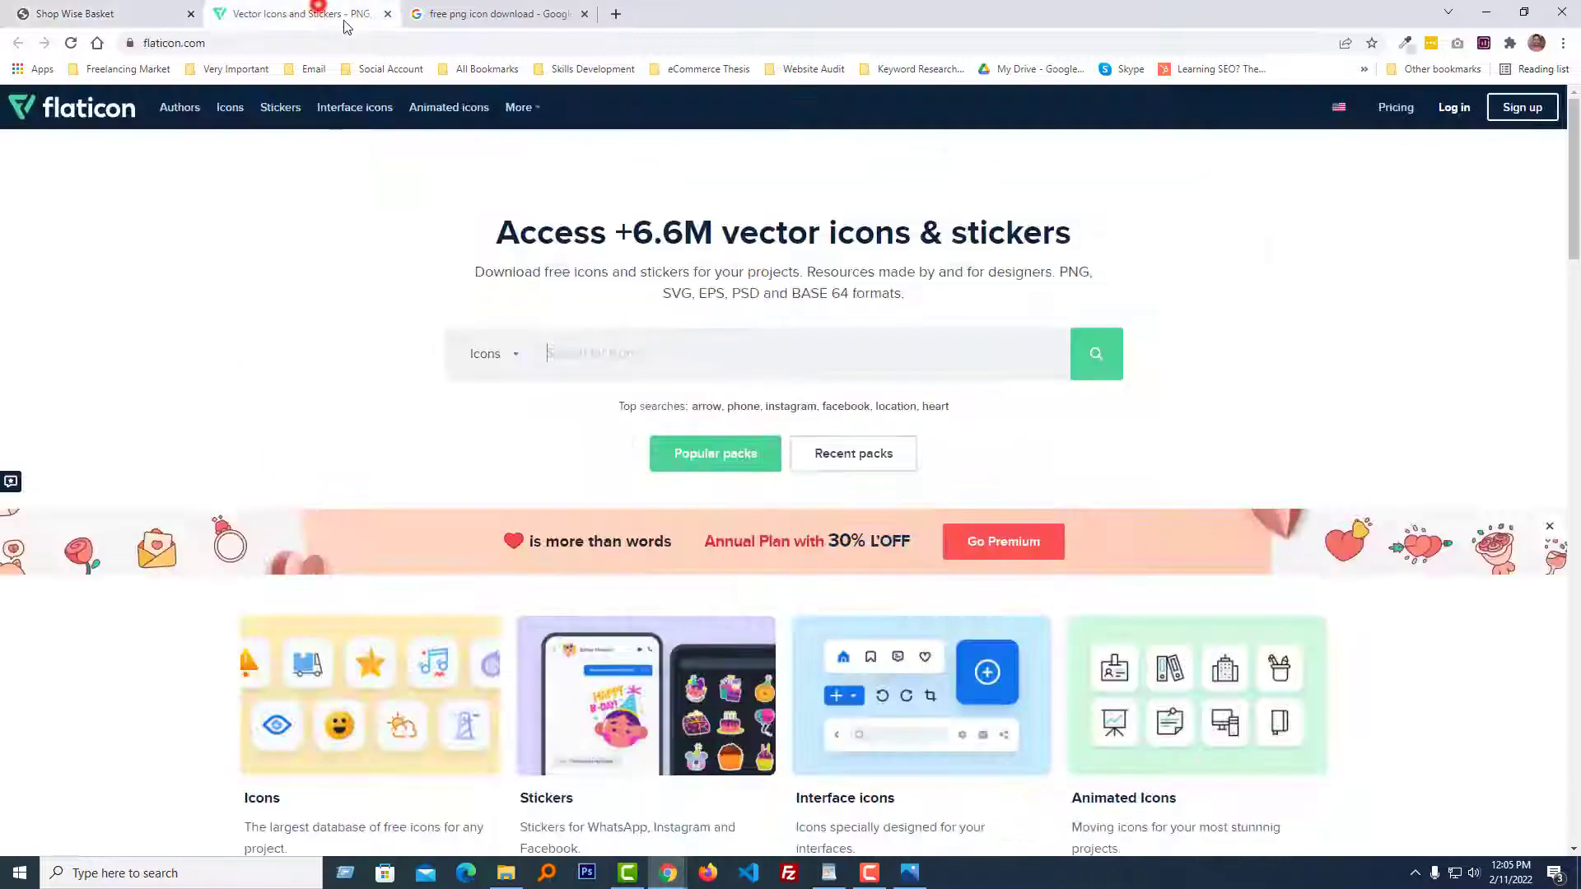
# Search Flaticon for 'health beauty' icons using the copied category name
pyautogui.click(696, 353)
pyautogui.hotkey('ctrl', 'v')
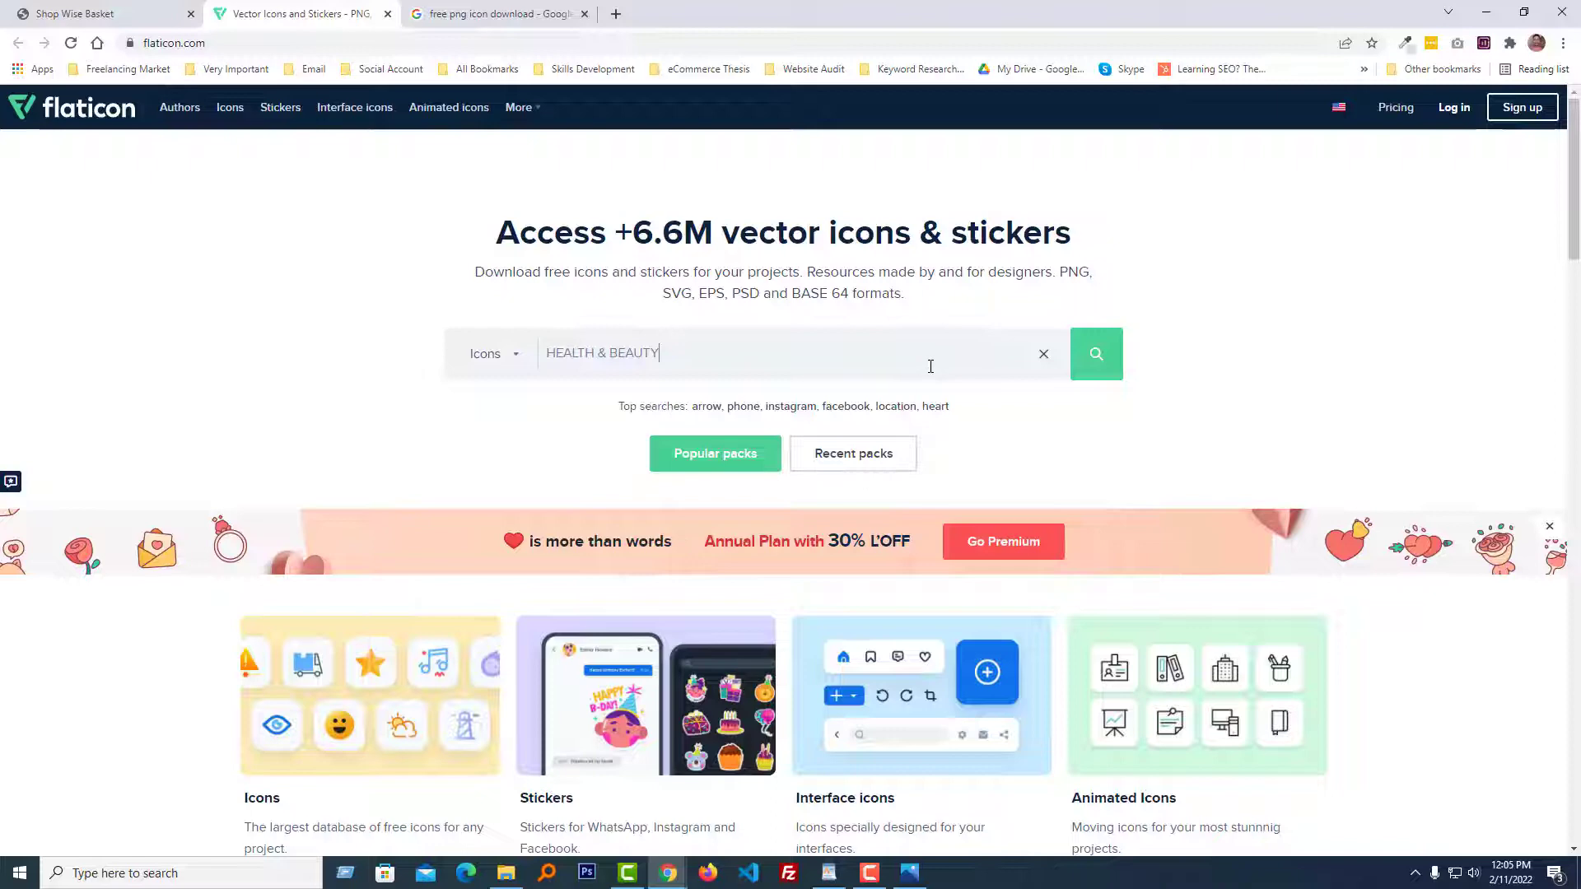
pyautogui.hotkey('ctrl', 'a')
pyautogui.press('BackSpace')
pyautogui.write('HEALTH  BEAUTY')
pyautogui.click(1096, 354)
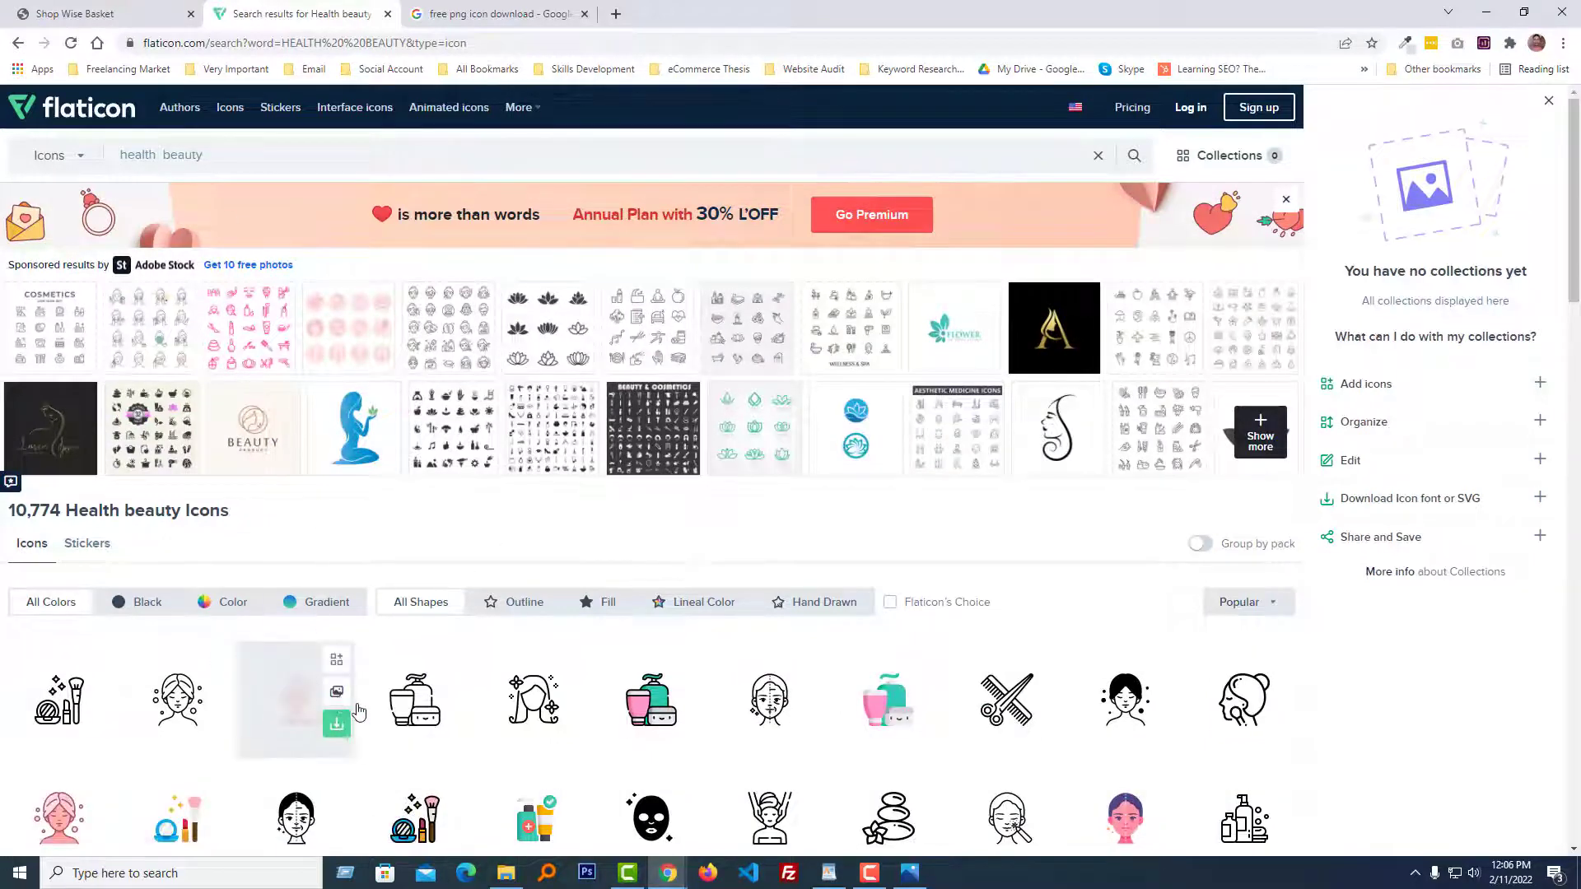
pyautogui.scroll(-1, 296, 717)
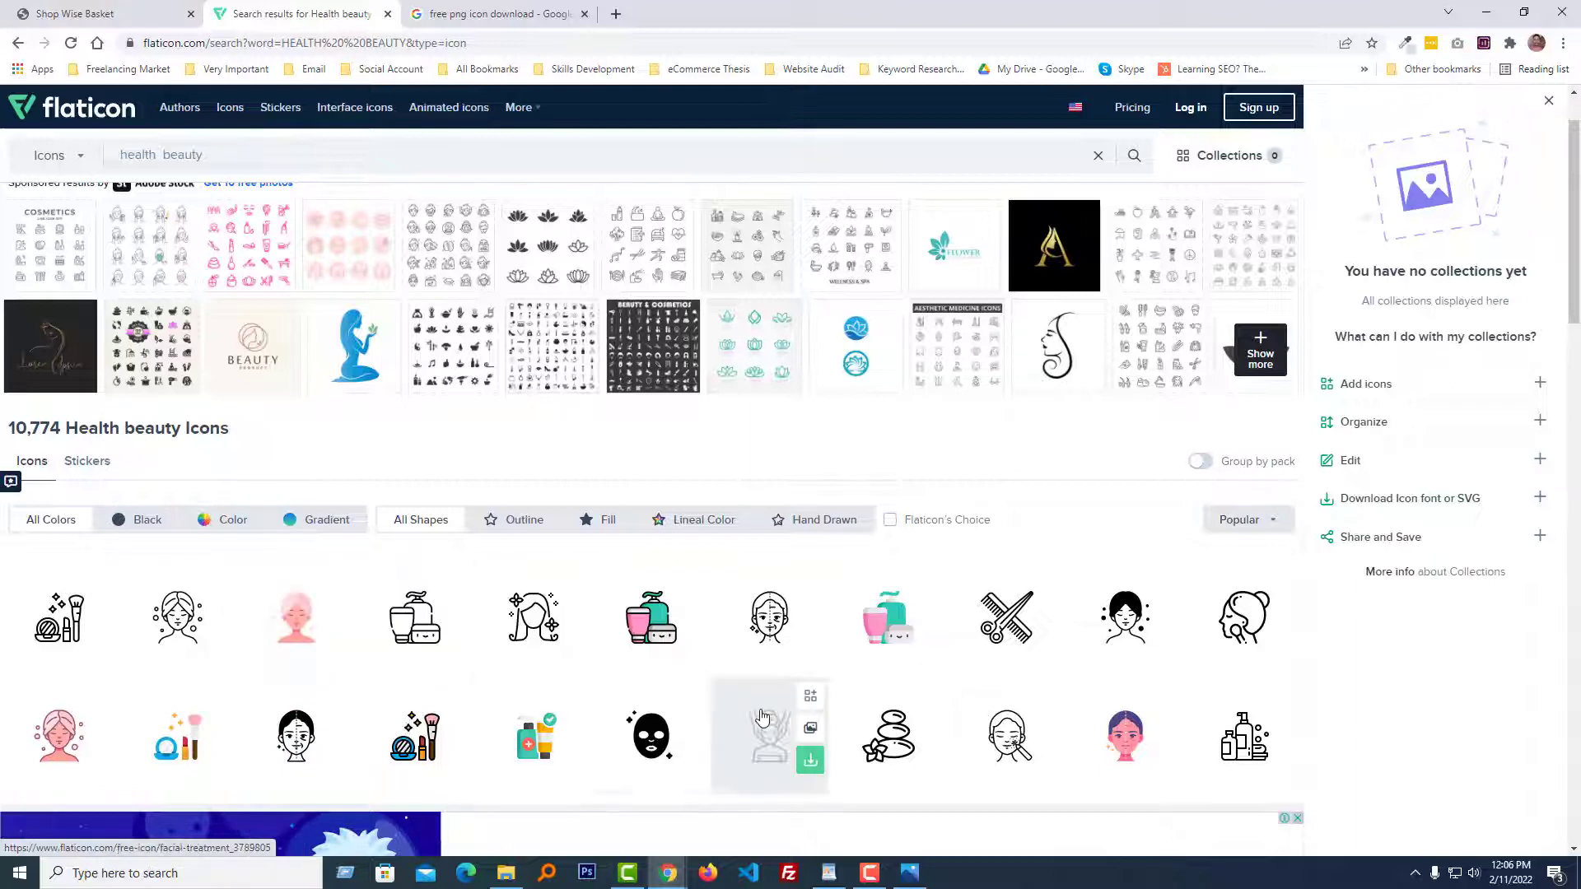
# Download the Cosmetics icon as a free 64px PNG, cosmetics.png
pyautogui.click(58, 613)
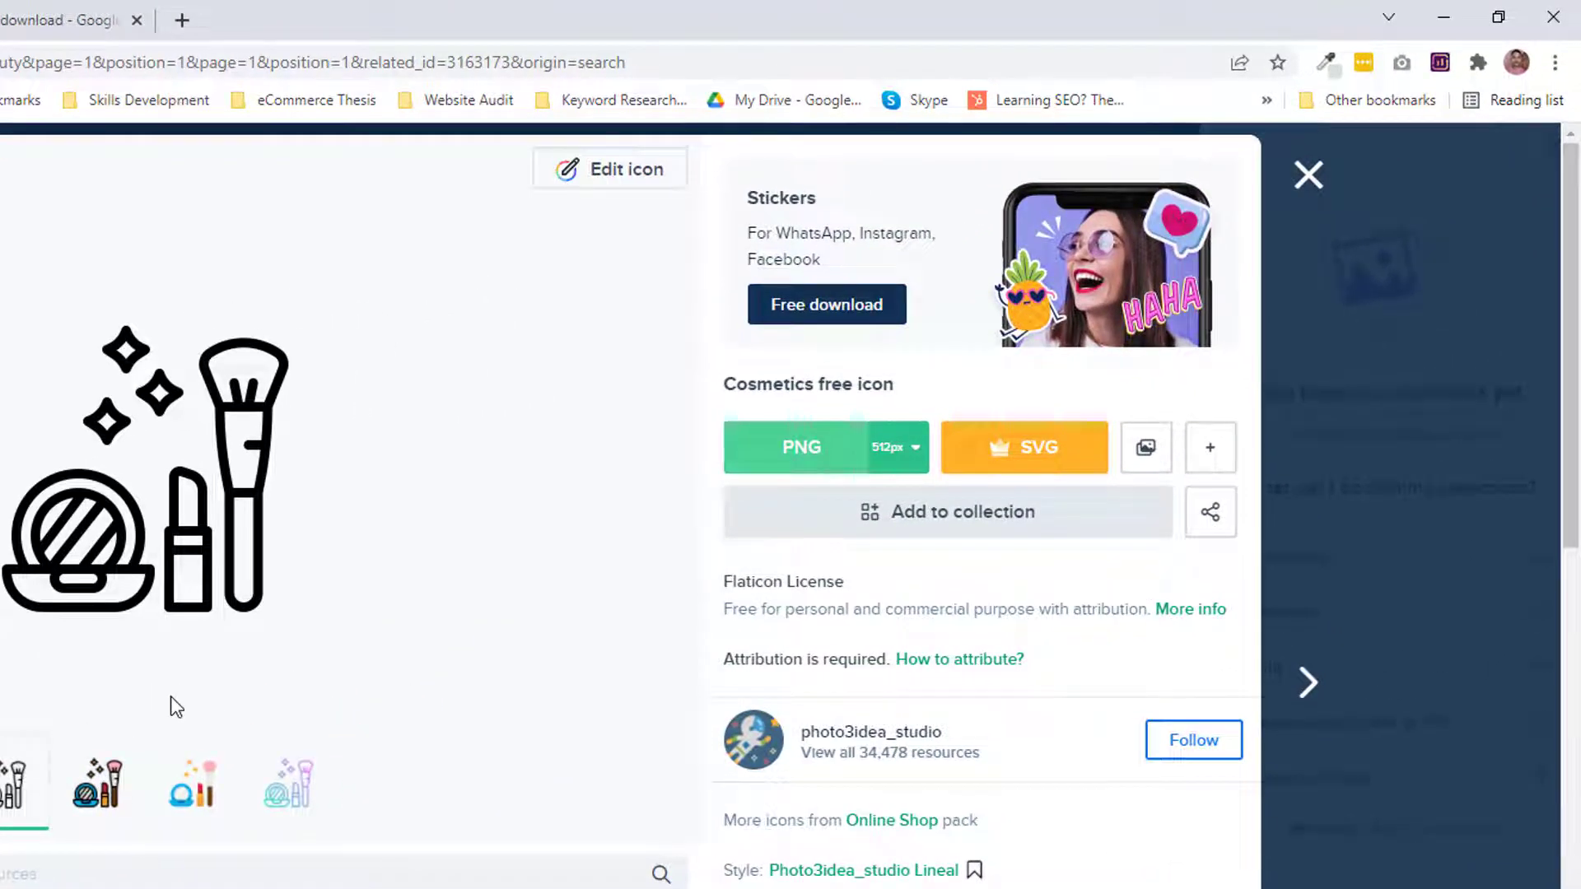
pyautogui.click(897, 447)
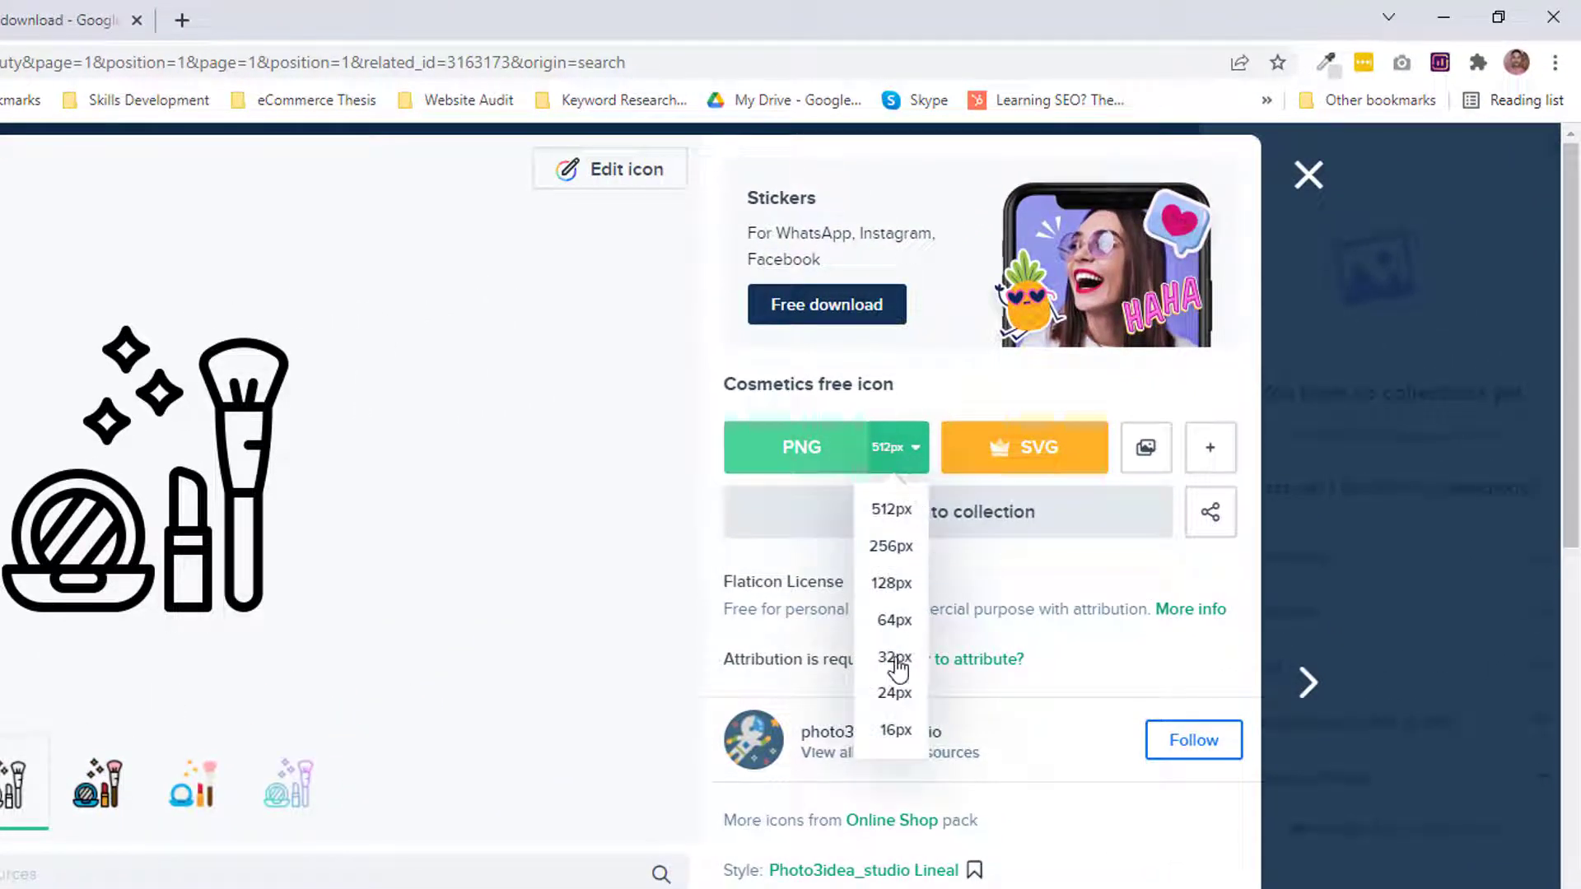
pyautogui.click(895, 621)
pyautogui.click(984, 814)
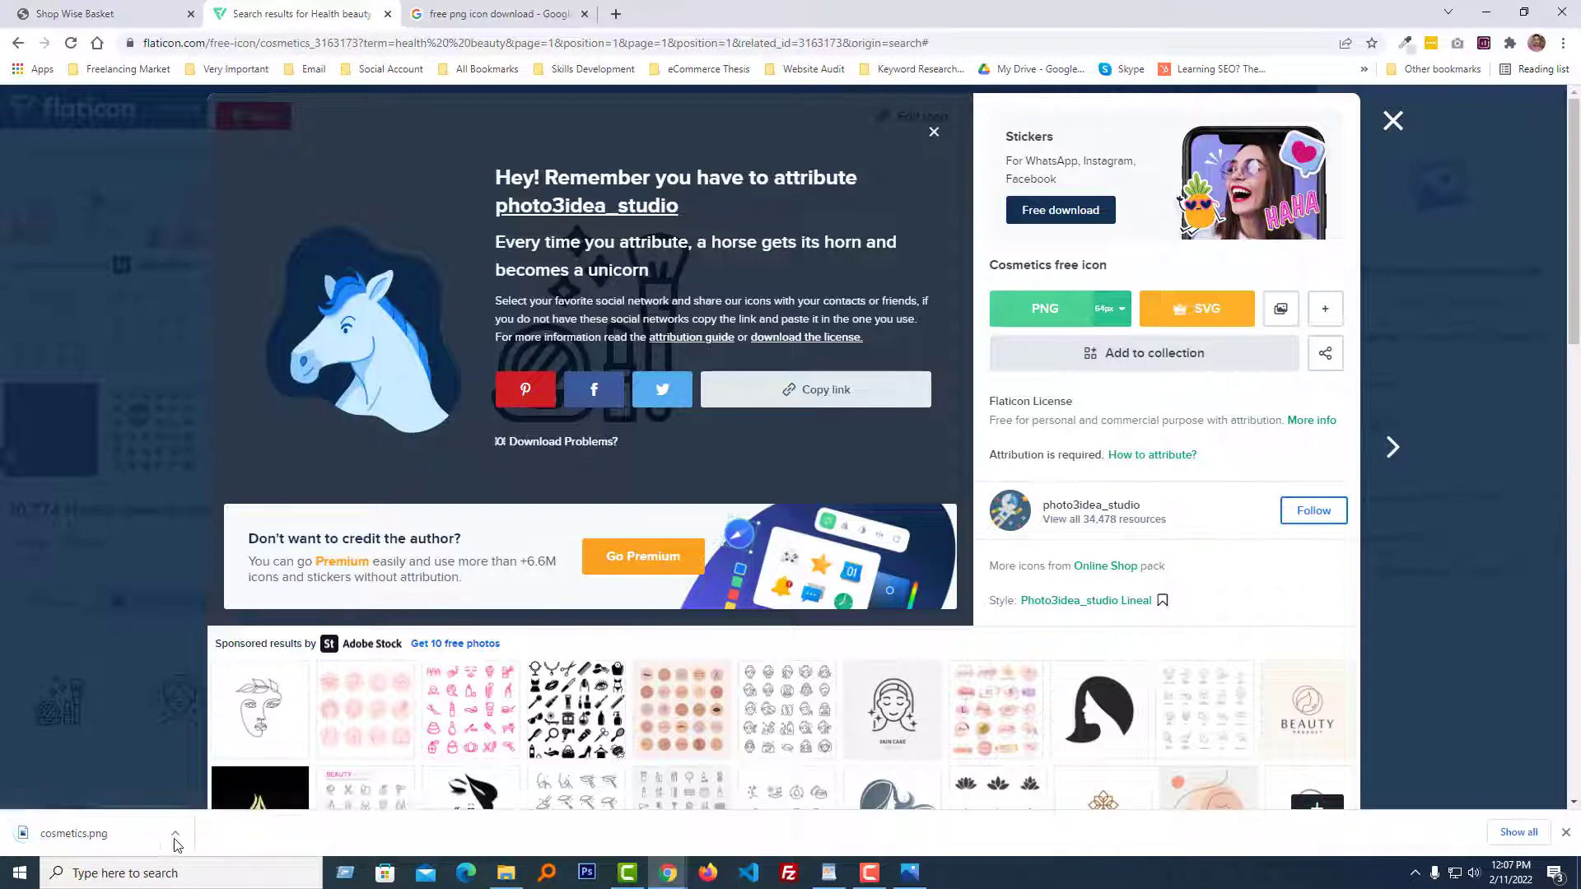
pyautogui.click(175, 835)
# Load Downloads > cosmetics.png into aconvert.com's PNG to SVG converter and convert it
pyautogui.click(221, 778)
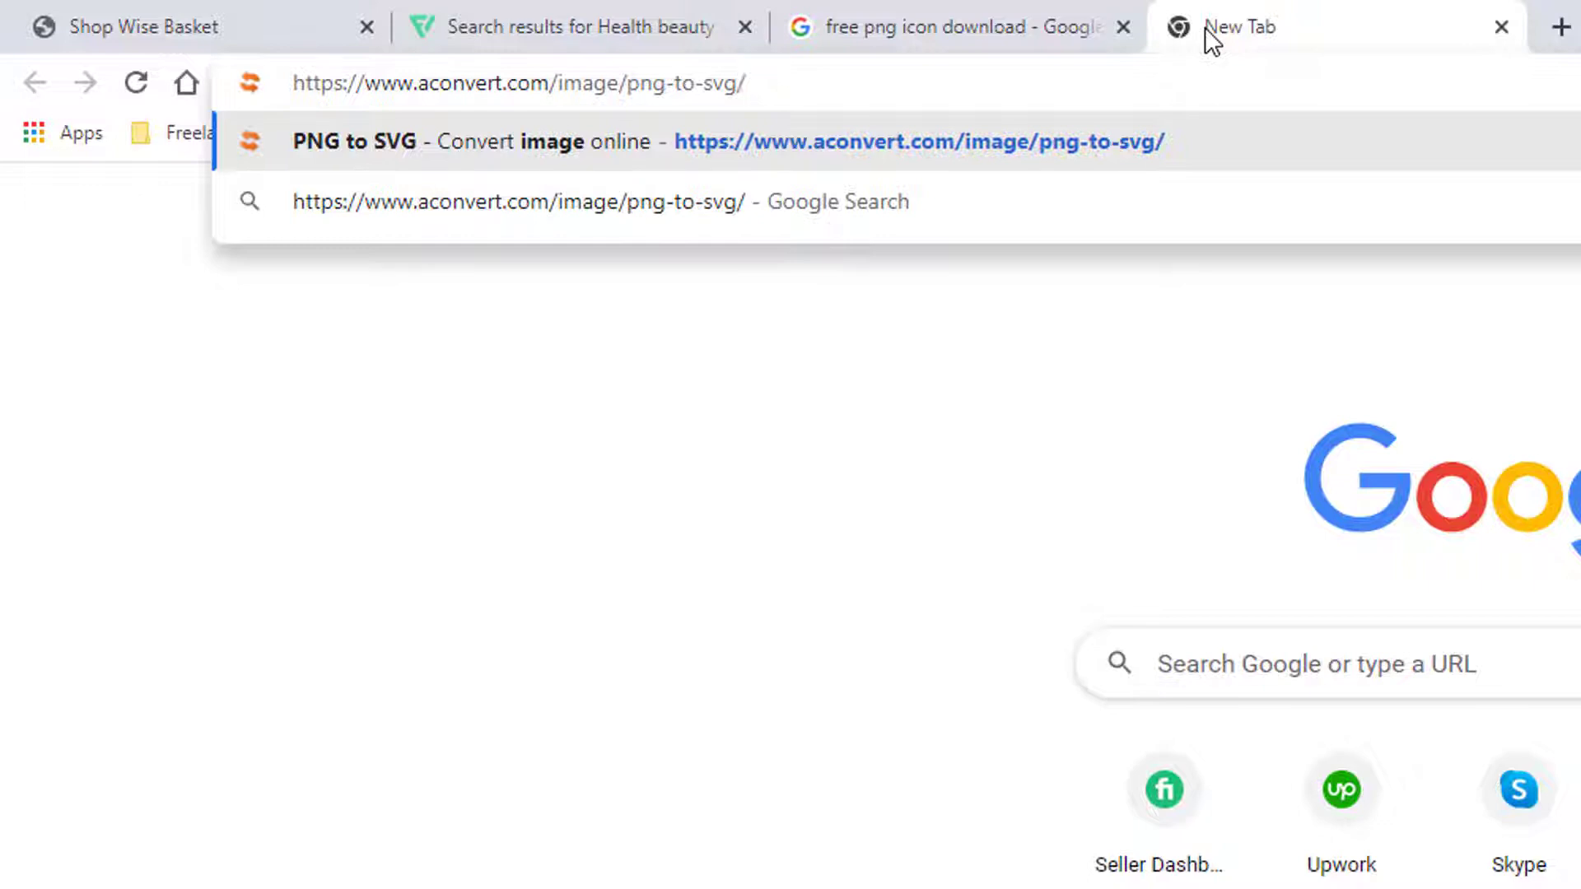
pyautogui.press('Return')
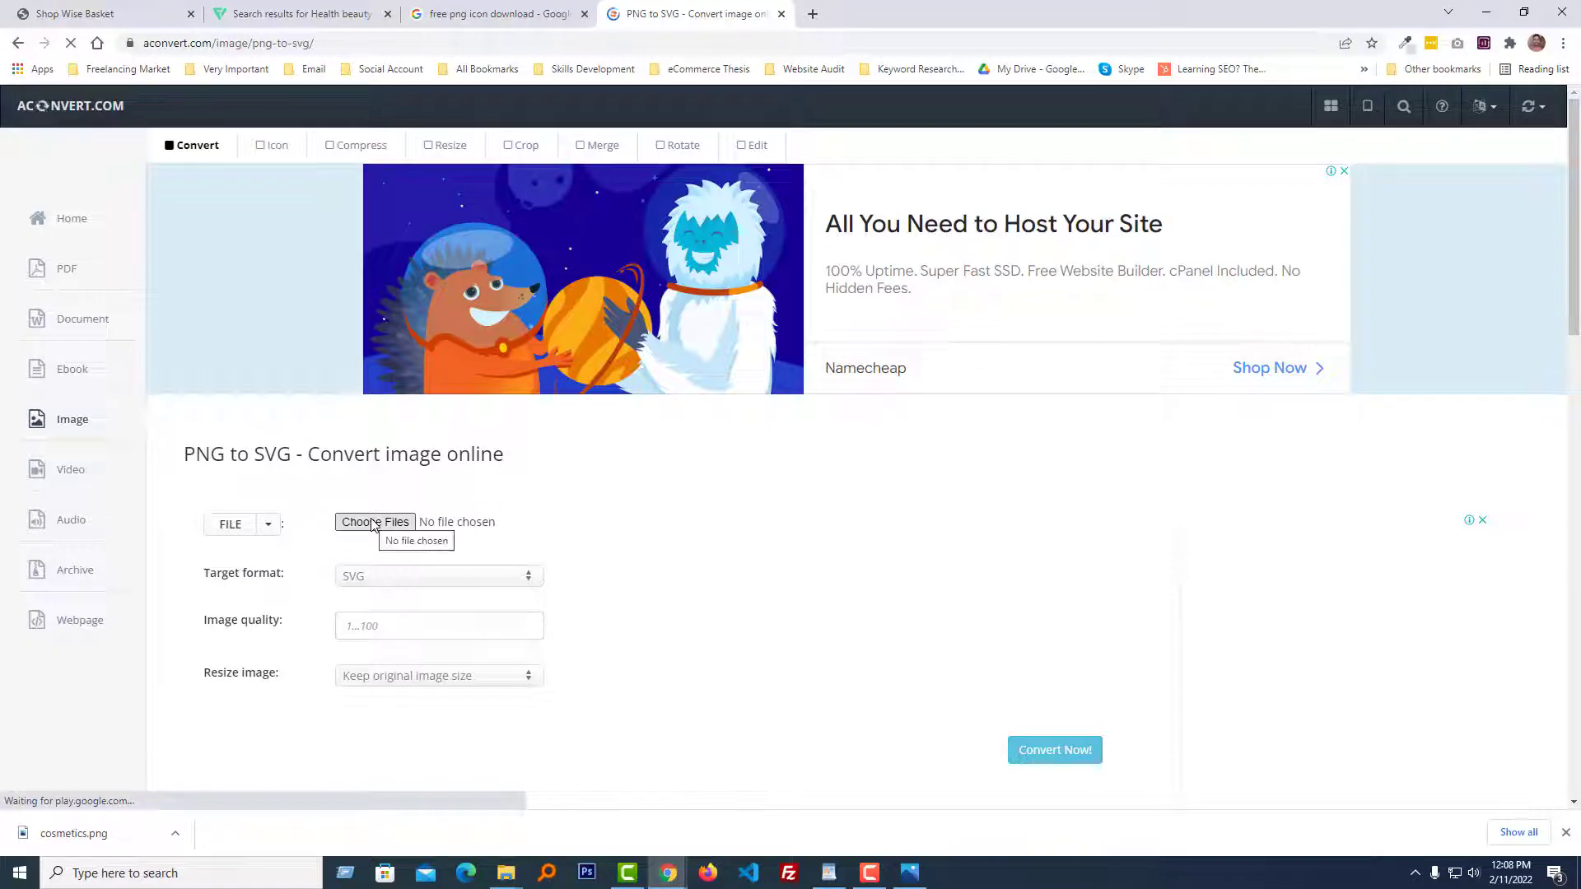
pyautogui.click(371, 523)
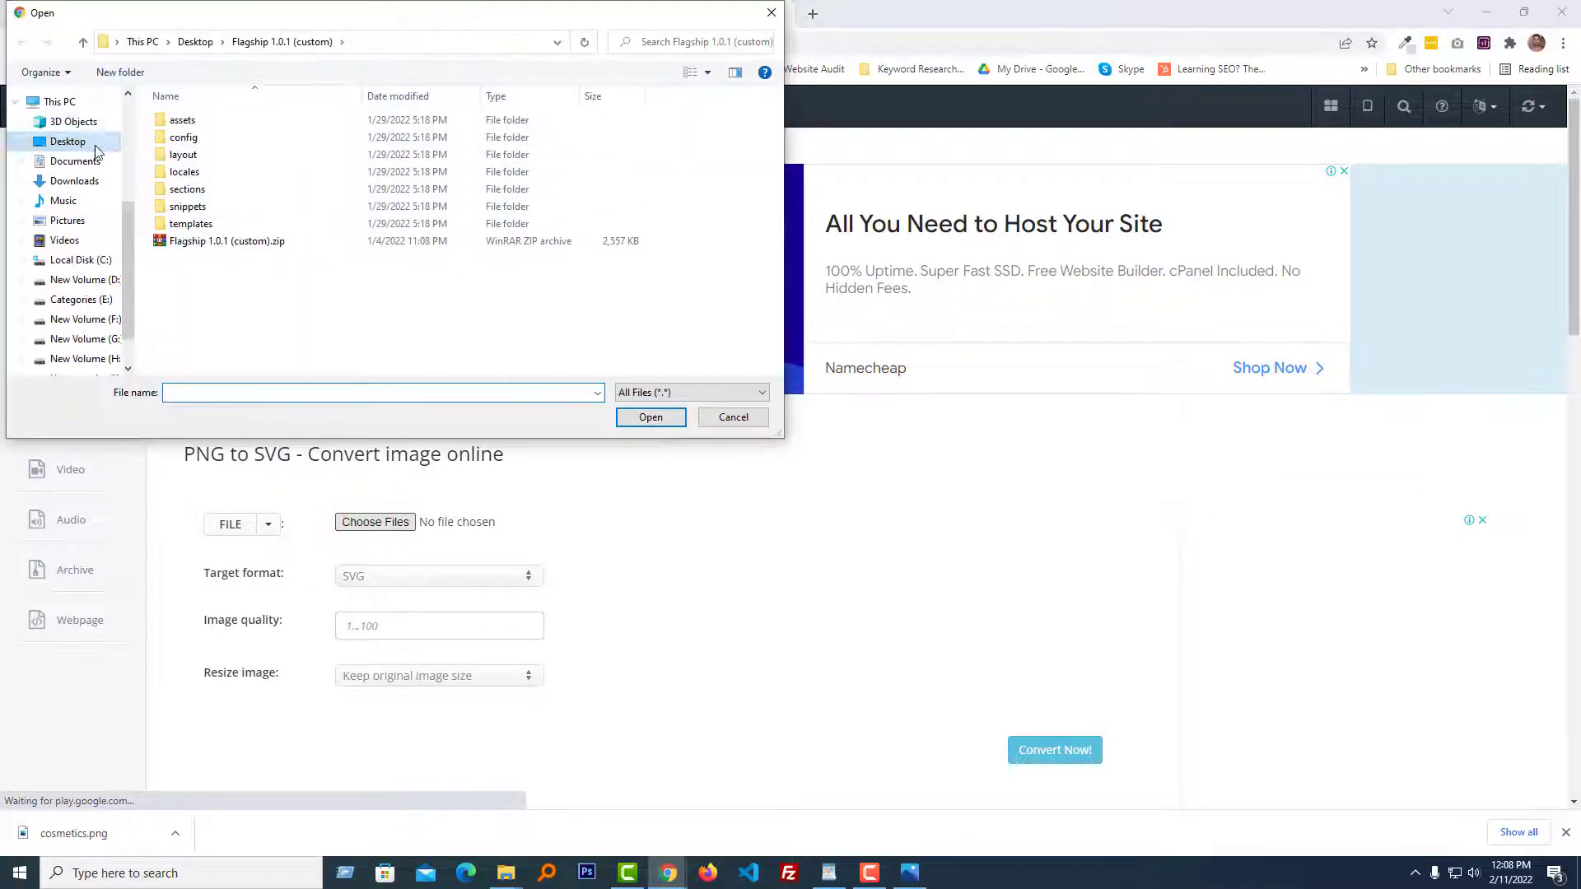
pyautogui.click(74, 180)
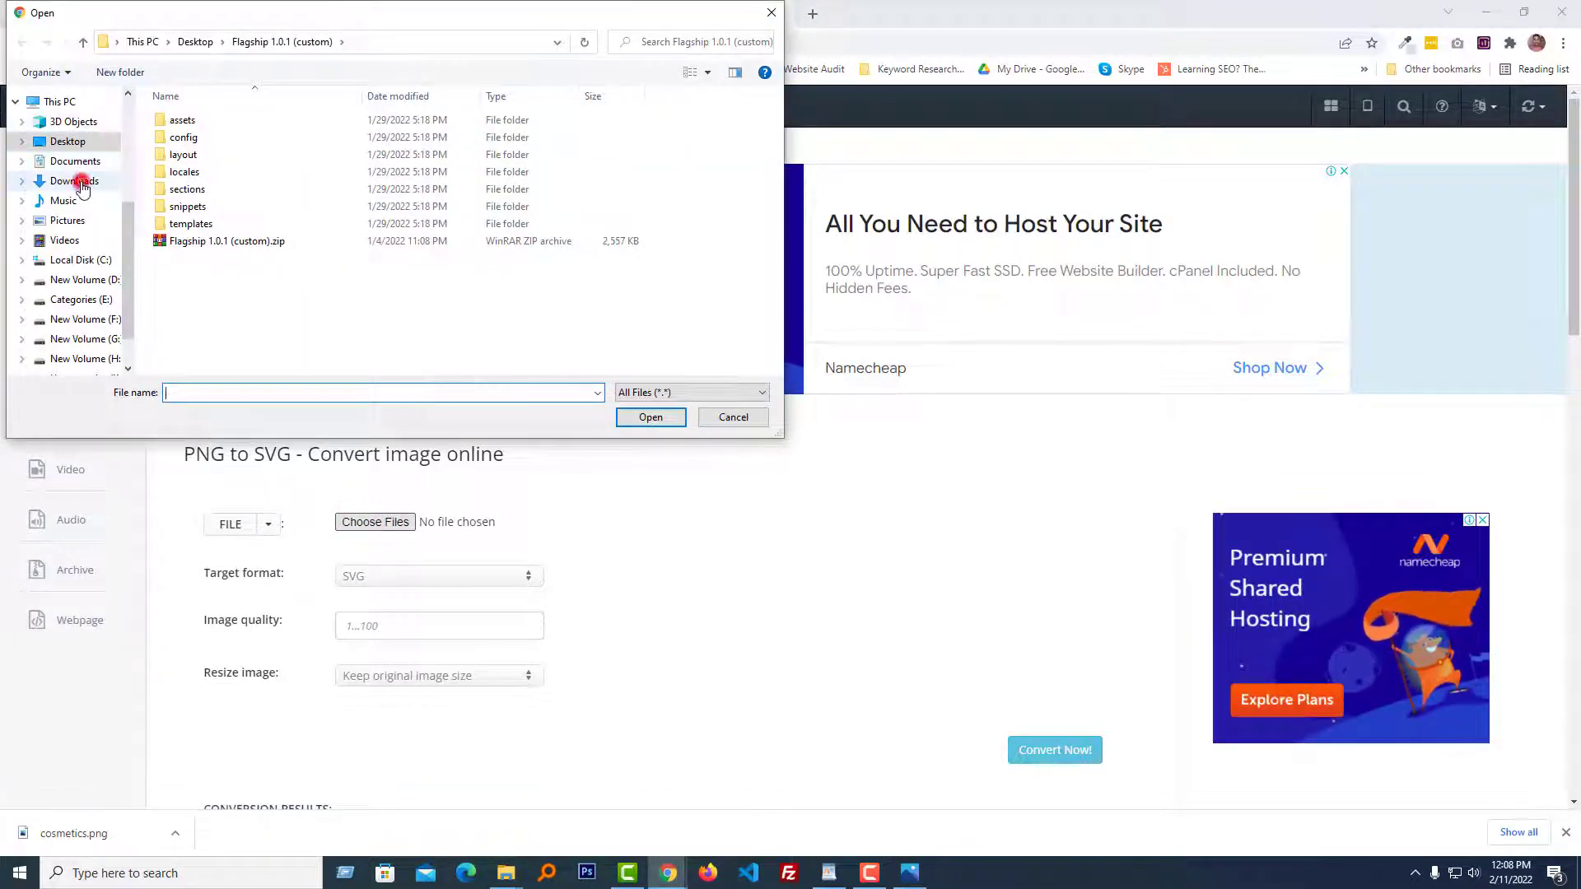
pyautogui.click(227, 143)
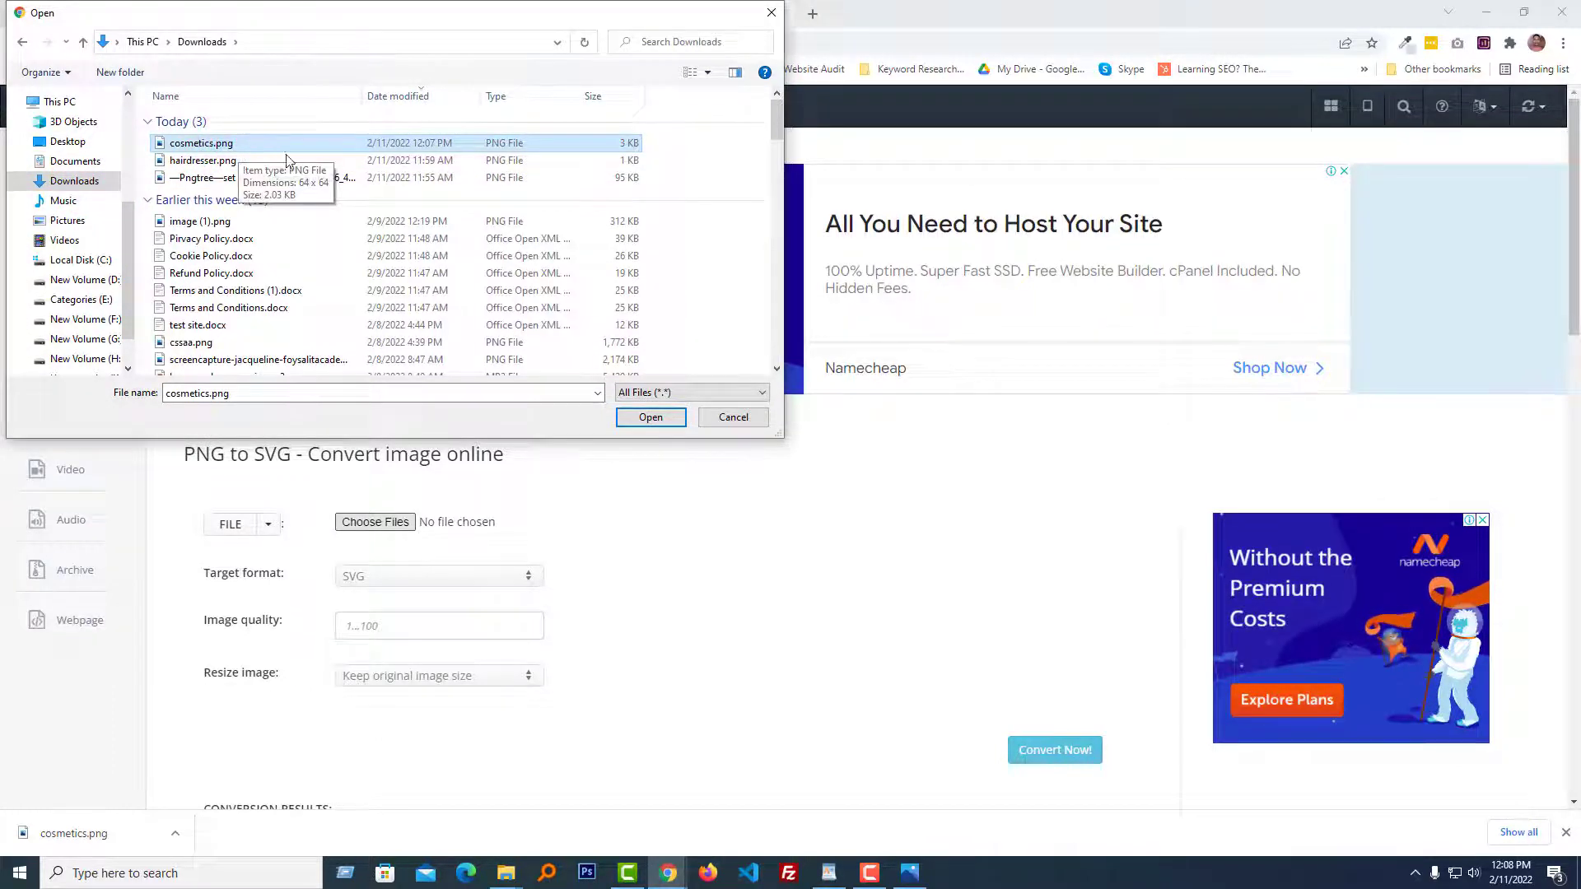
pyautogui.click(650, 417)
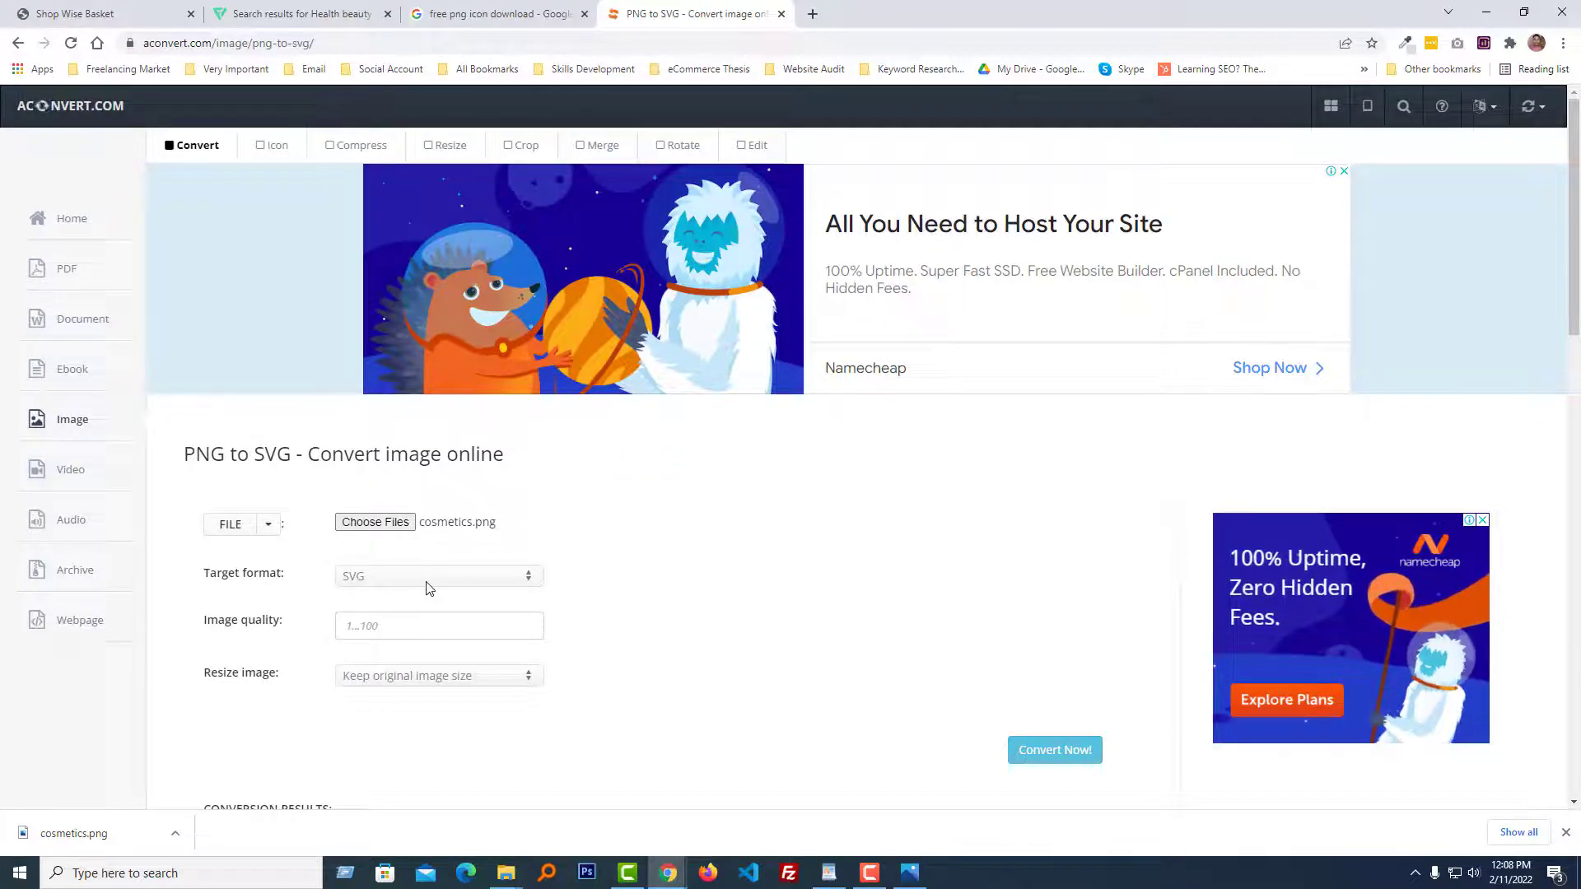
pyautogui.scroll(-1, 664, 606)
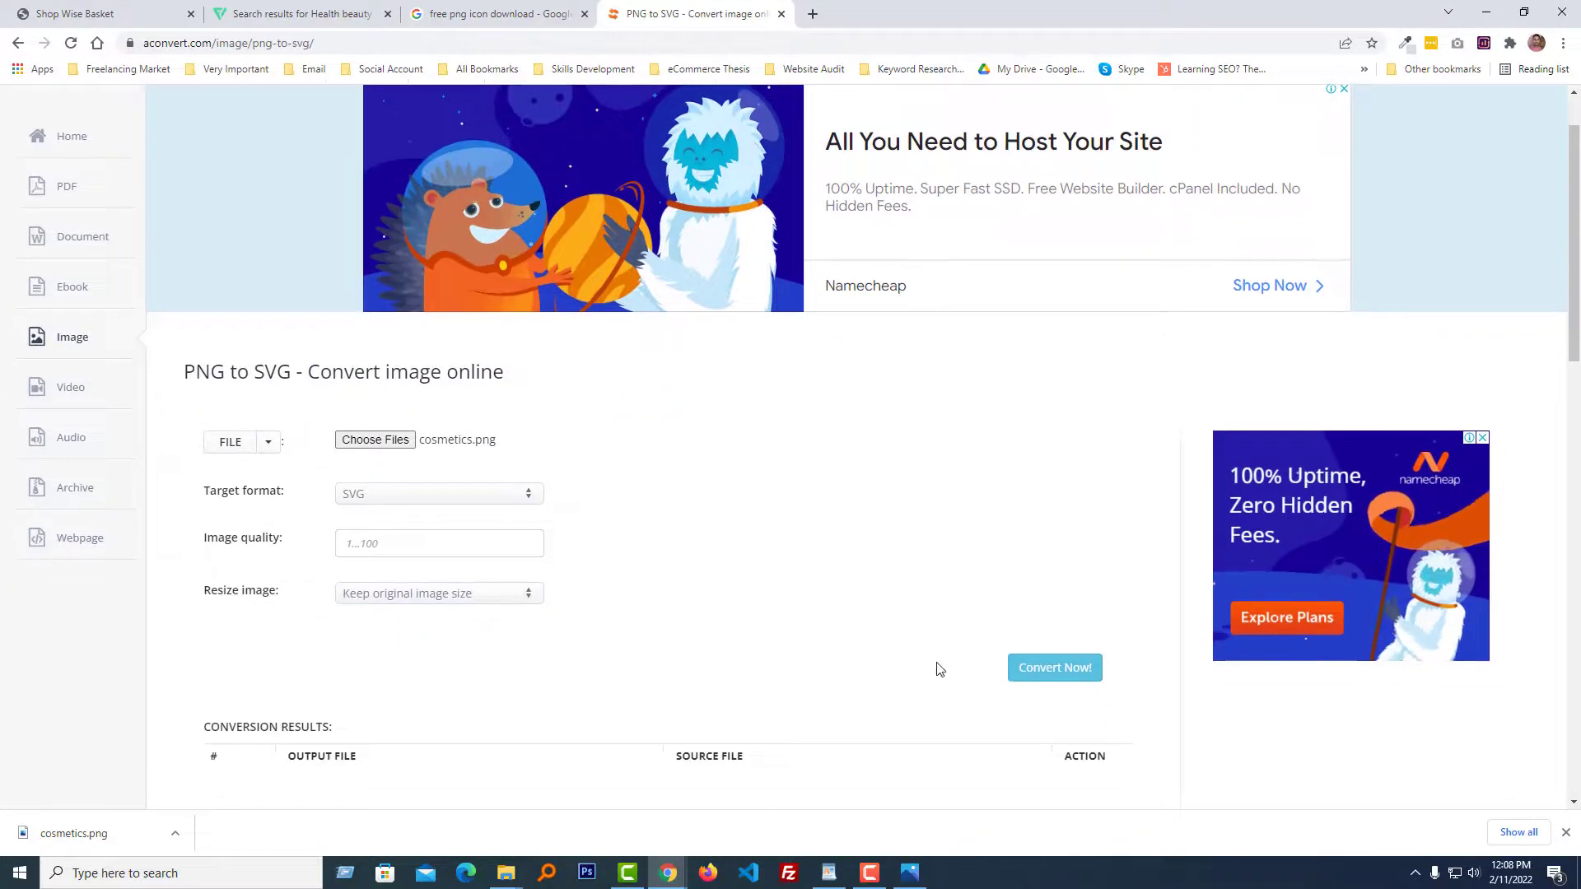
pyautogui.click(1017, 671)
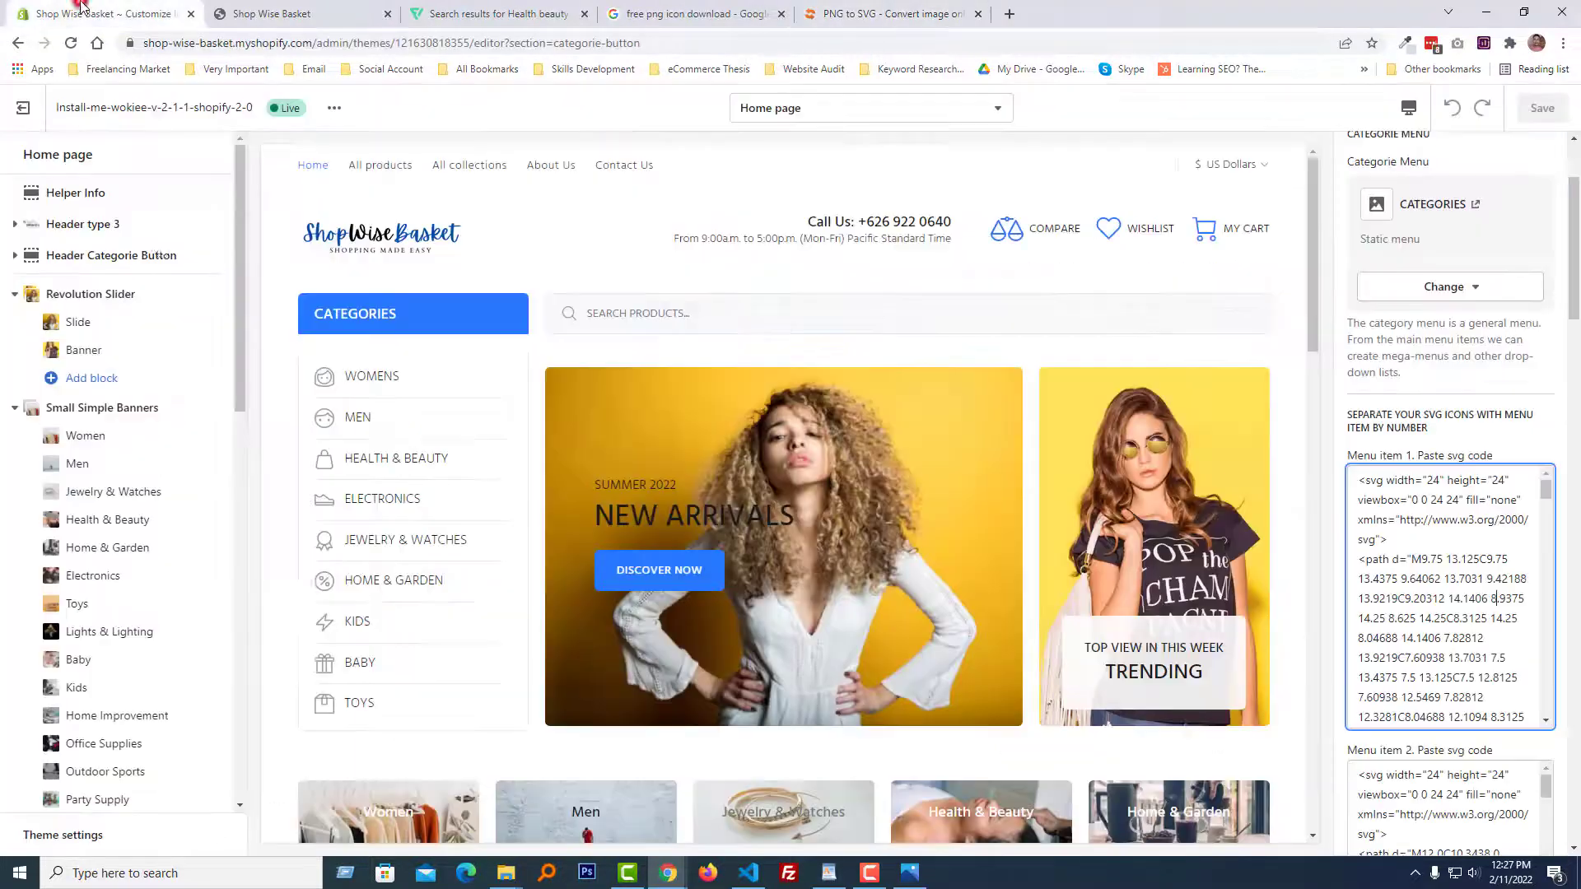
# Reopen the live Install-me-wokiee-v-2-1-1-shopify-2-0 theme's Customize editor from Online Store > Themes
pyautogui.click(95, 14)
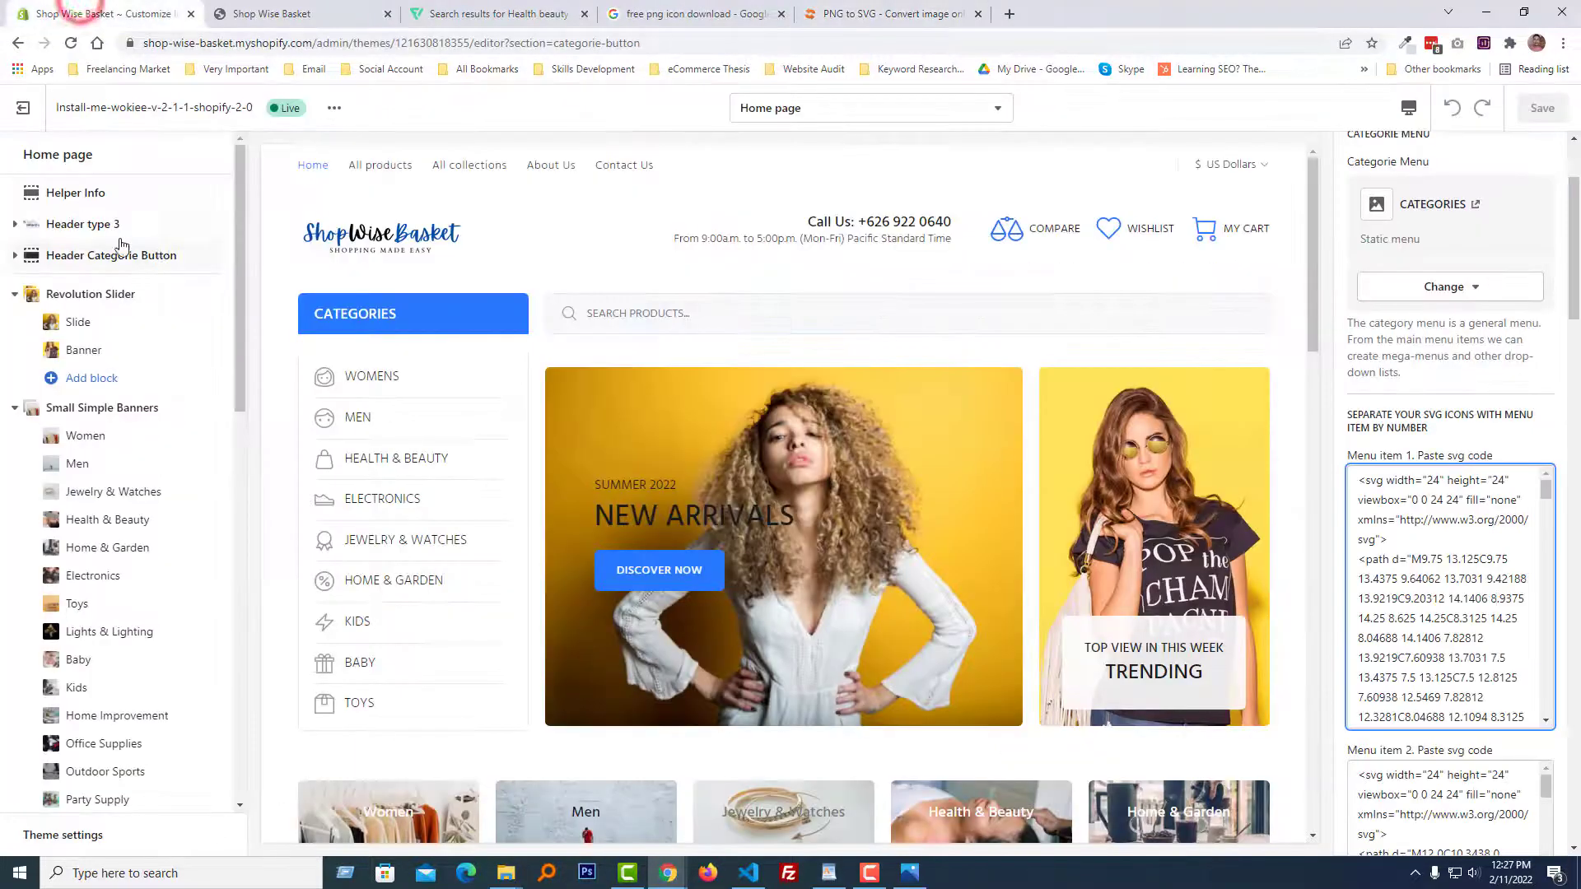
pyautogui.click(23, 107)
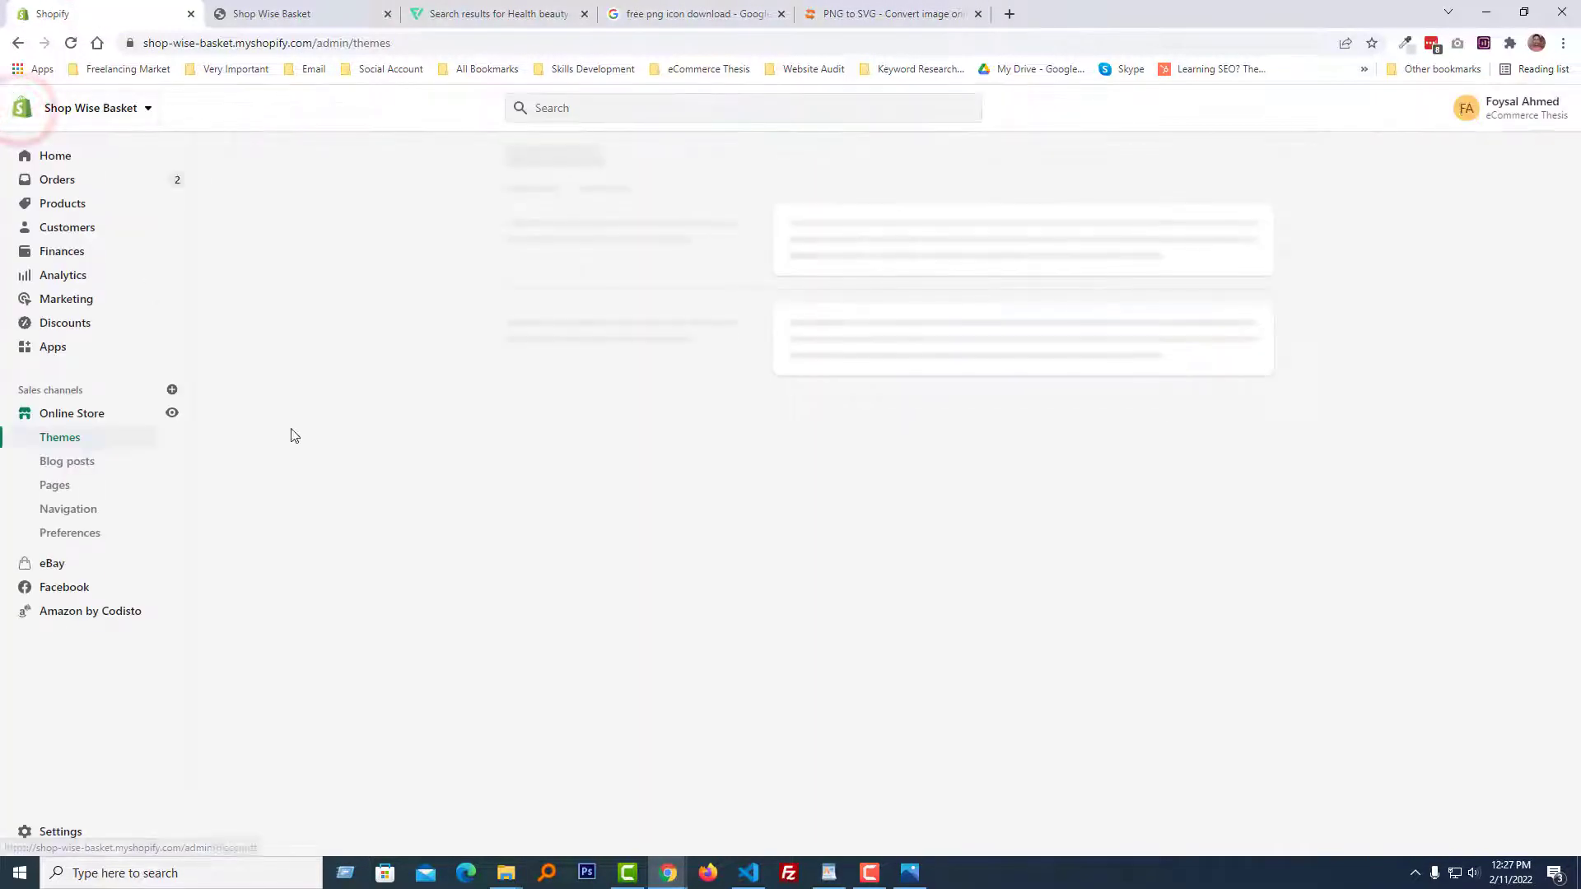
pyautogui.click(89, 412)
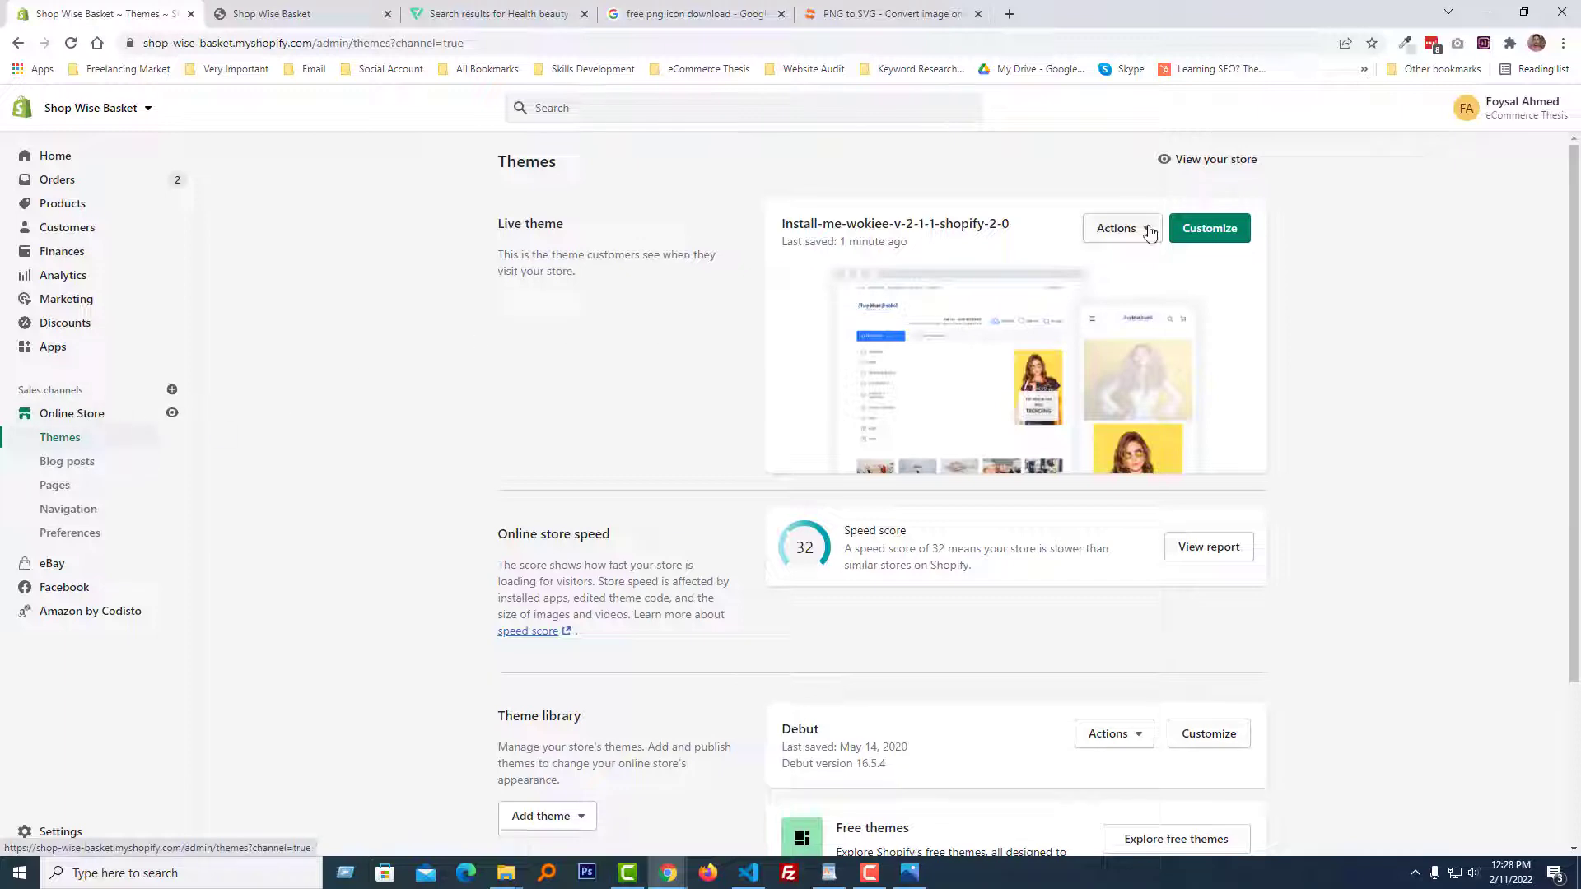
pyautogui.click(1215, 230)
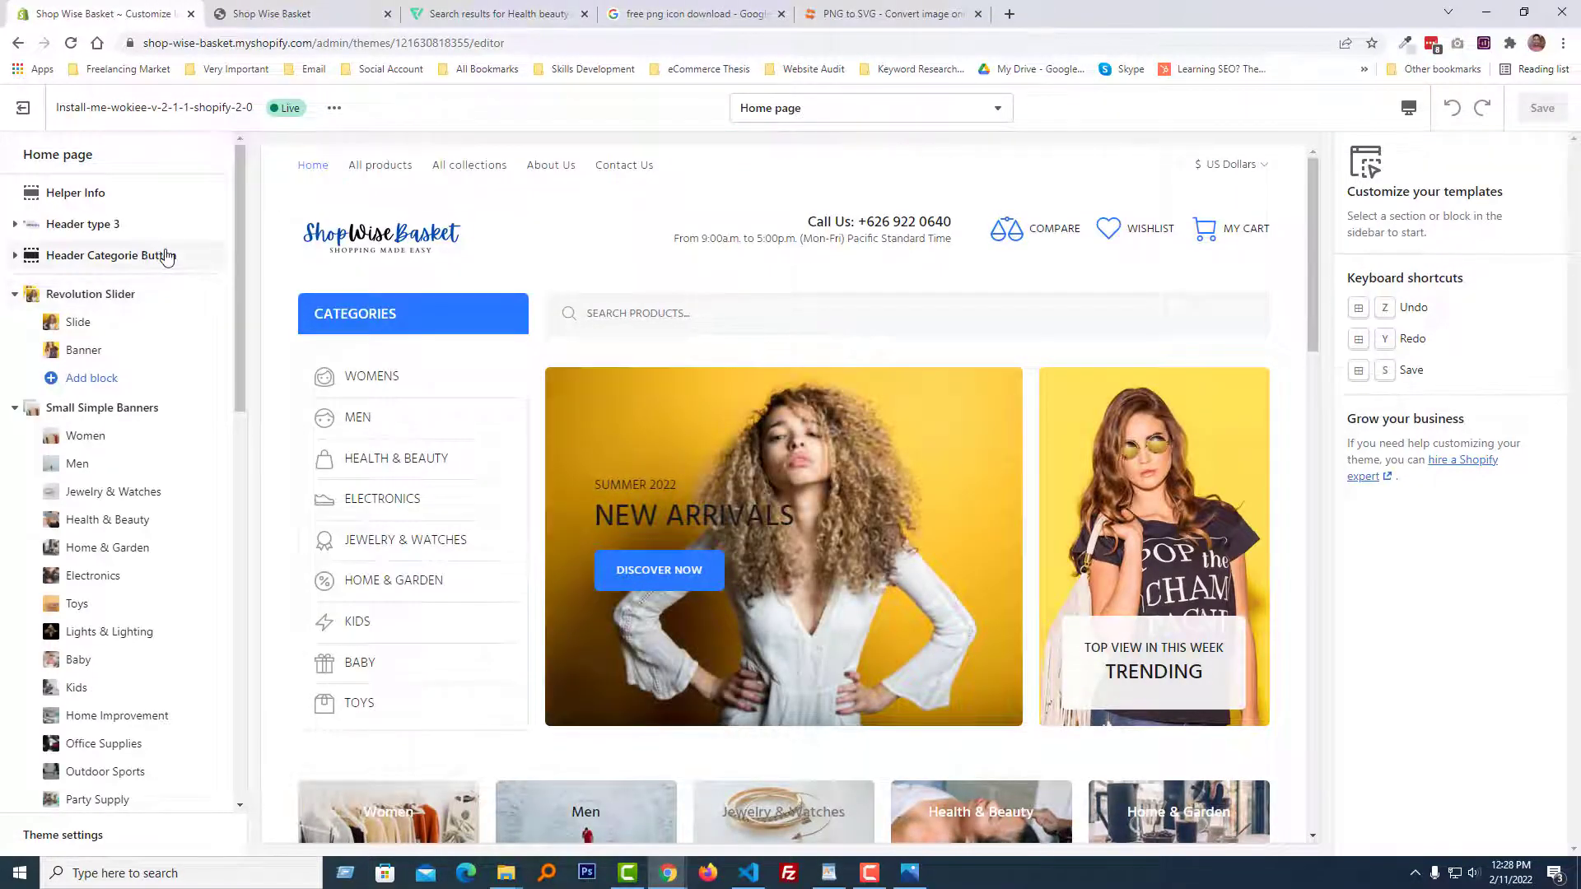
# In Header Categorie Button settings, focus the 'Menu item 3. Paste svg code' field for Health & Beauty
pyautogui.click(167, 257)
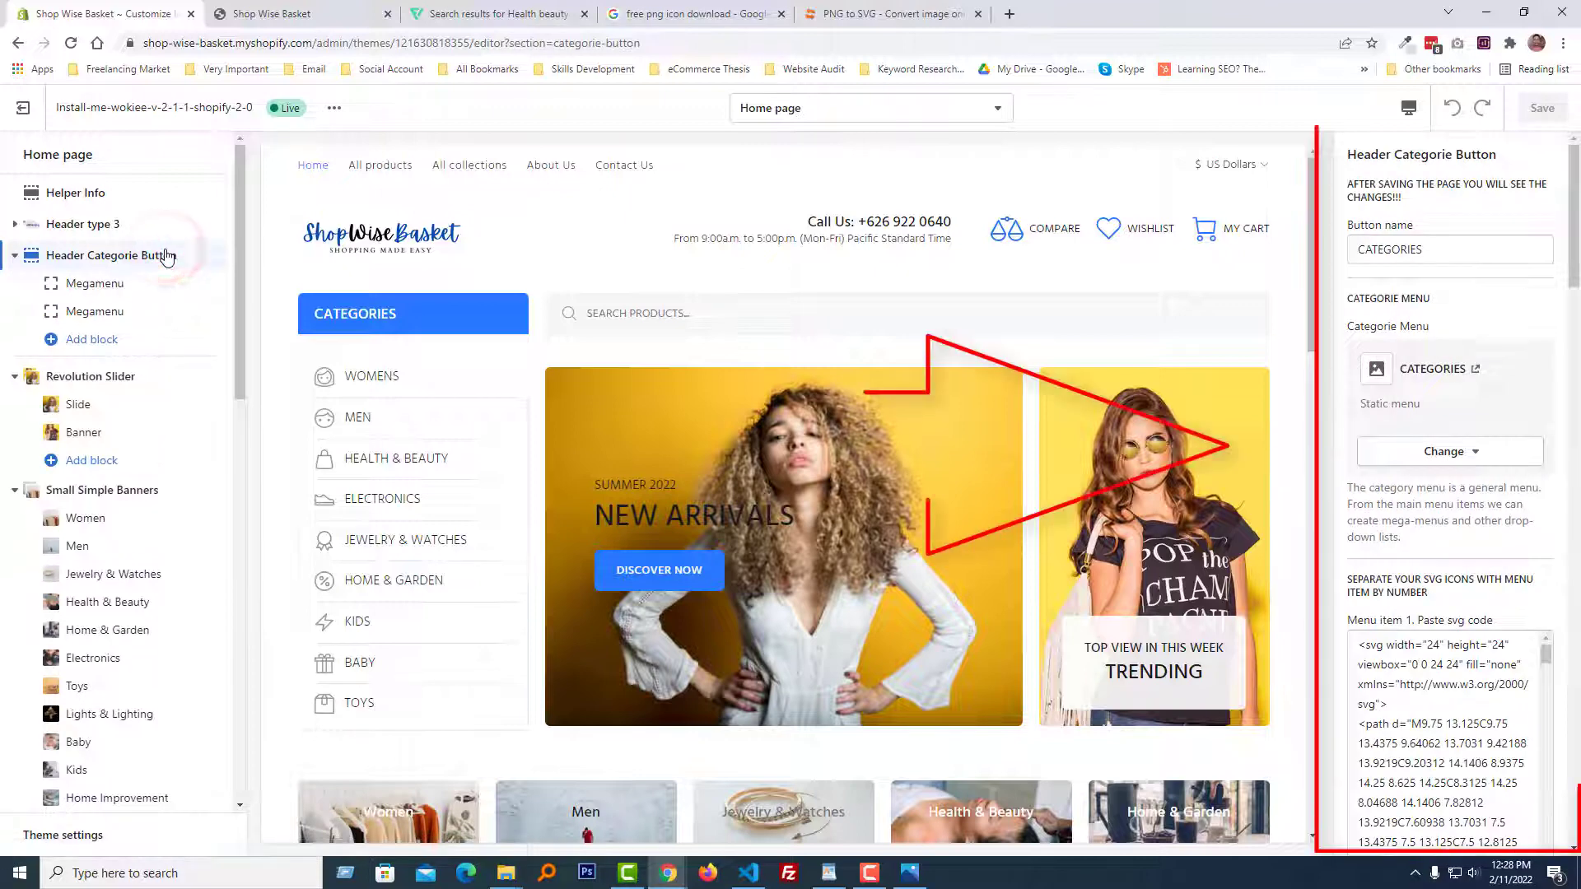
pyautogui.scroll(-6, 1412, 626)
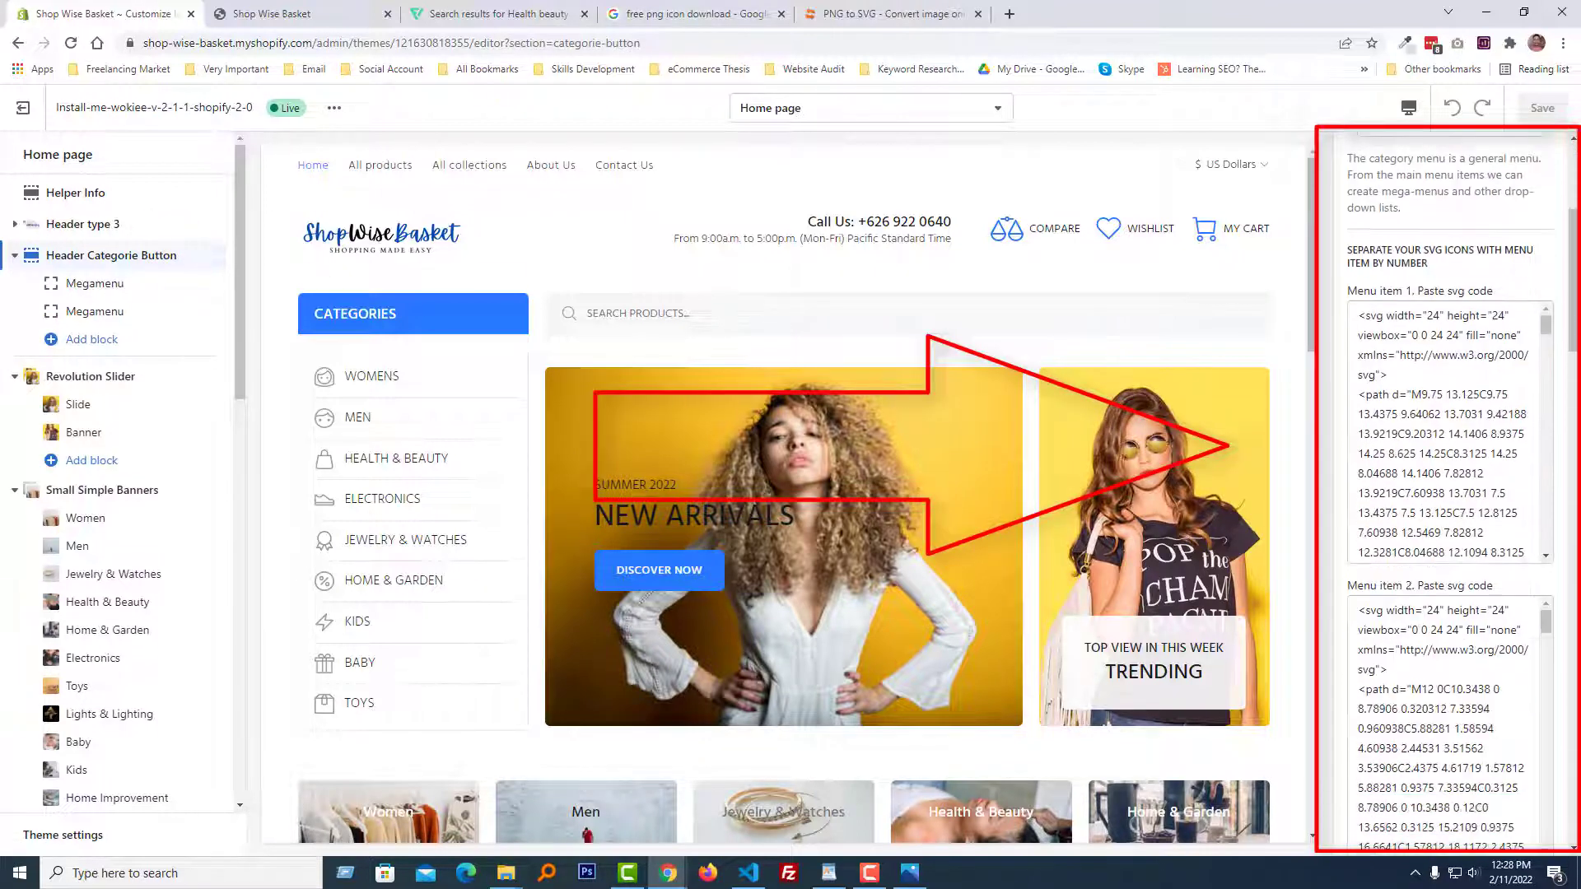
pyautogui.scroll(-1, 1462, 494)
pyautogui.scroll(-1, 1449, 494)
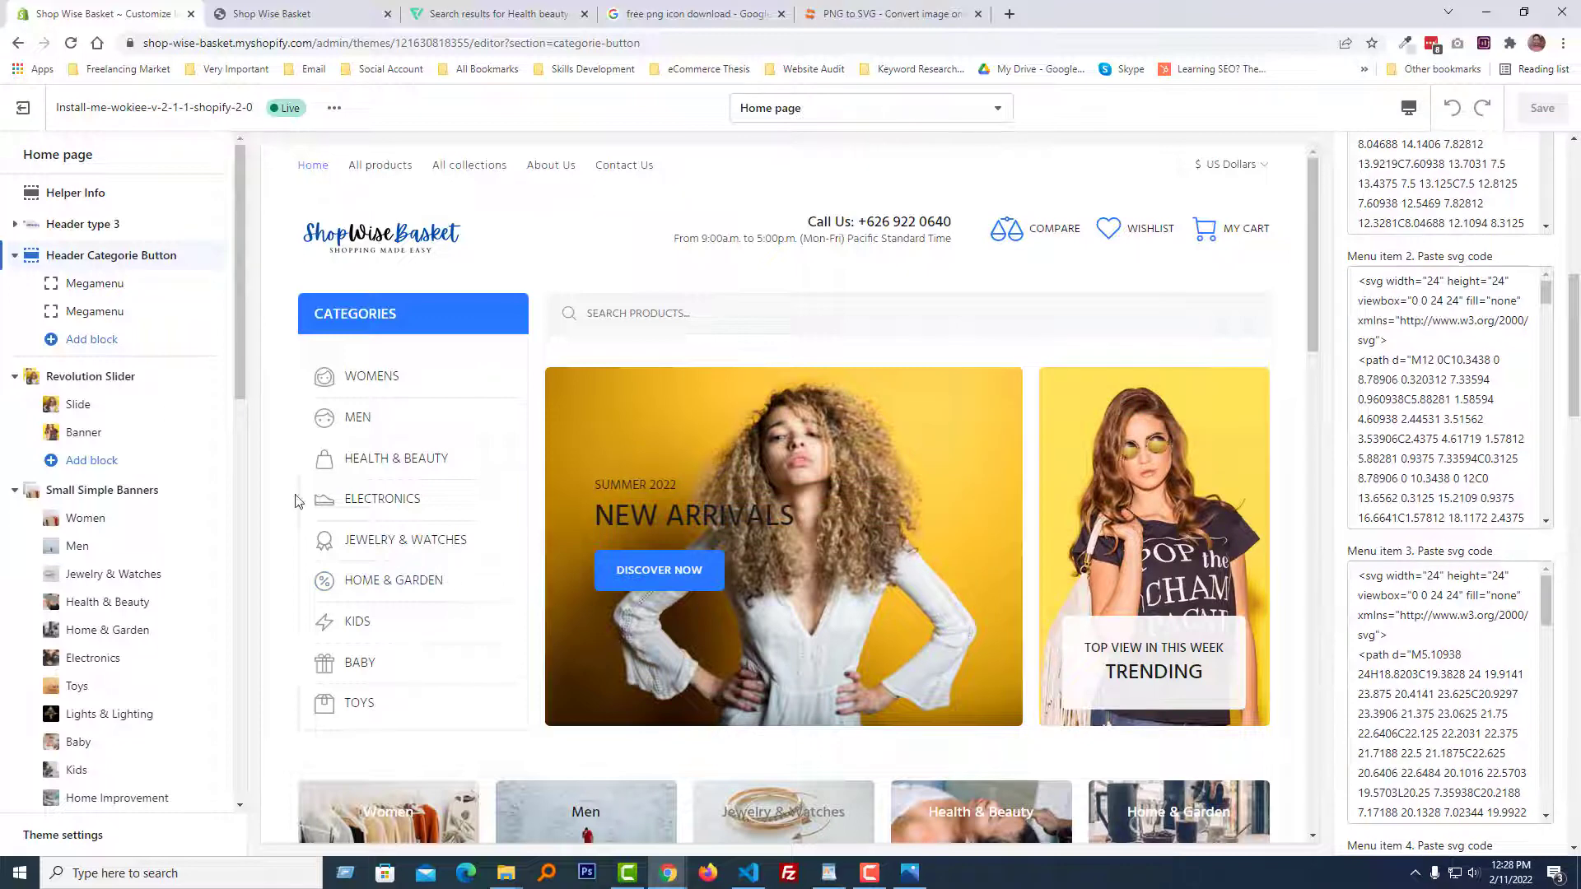
pyautogui.moveTo(280, 467); pyautogui.dragTo(458, 461)
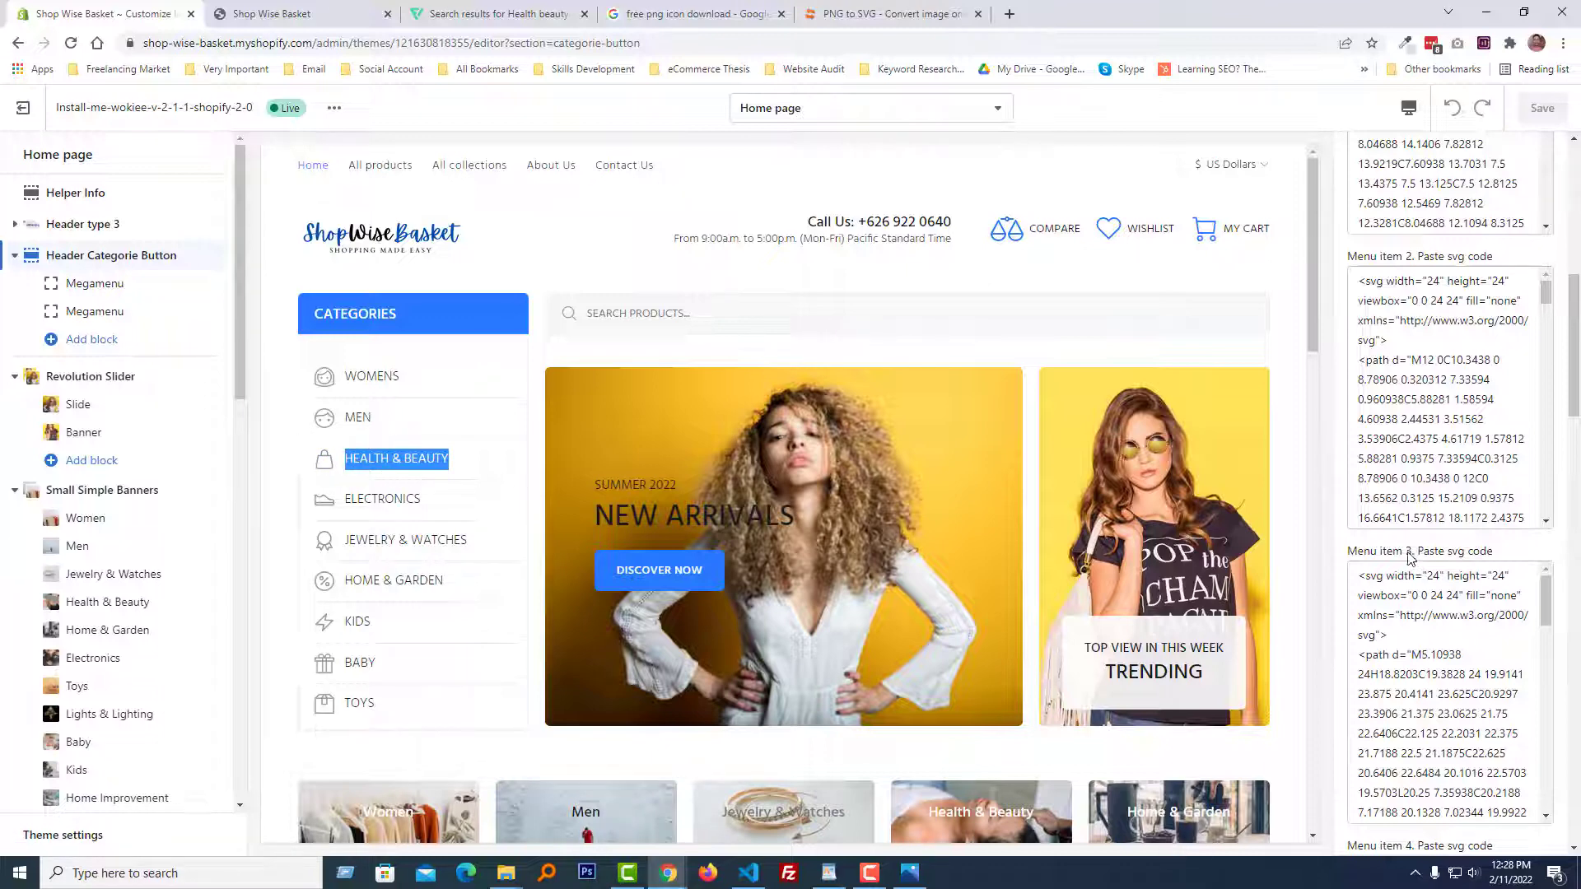
pyautogui.moveTo(1348, 550); pyautogui.dragTo(1503, 557)
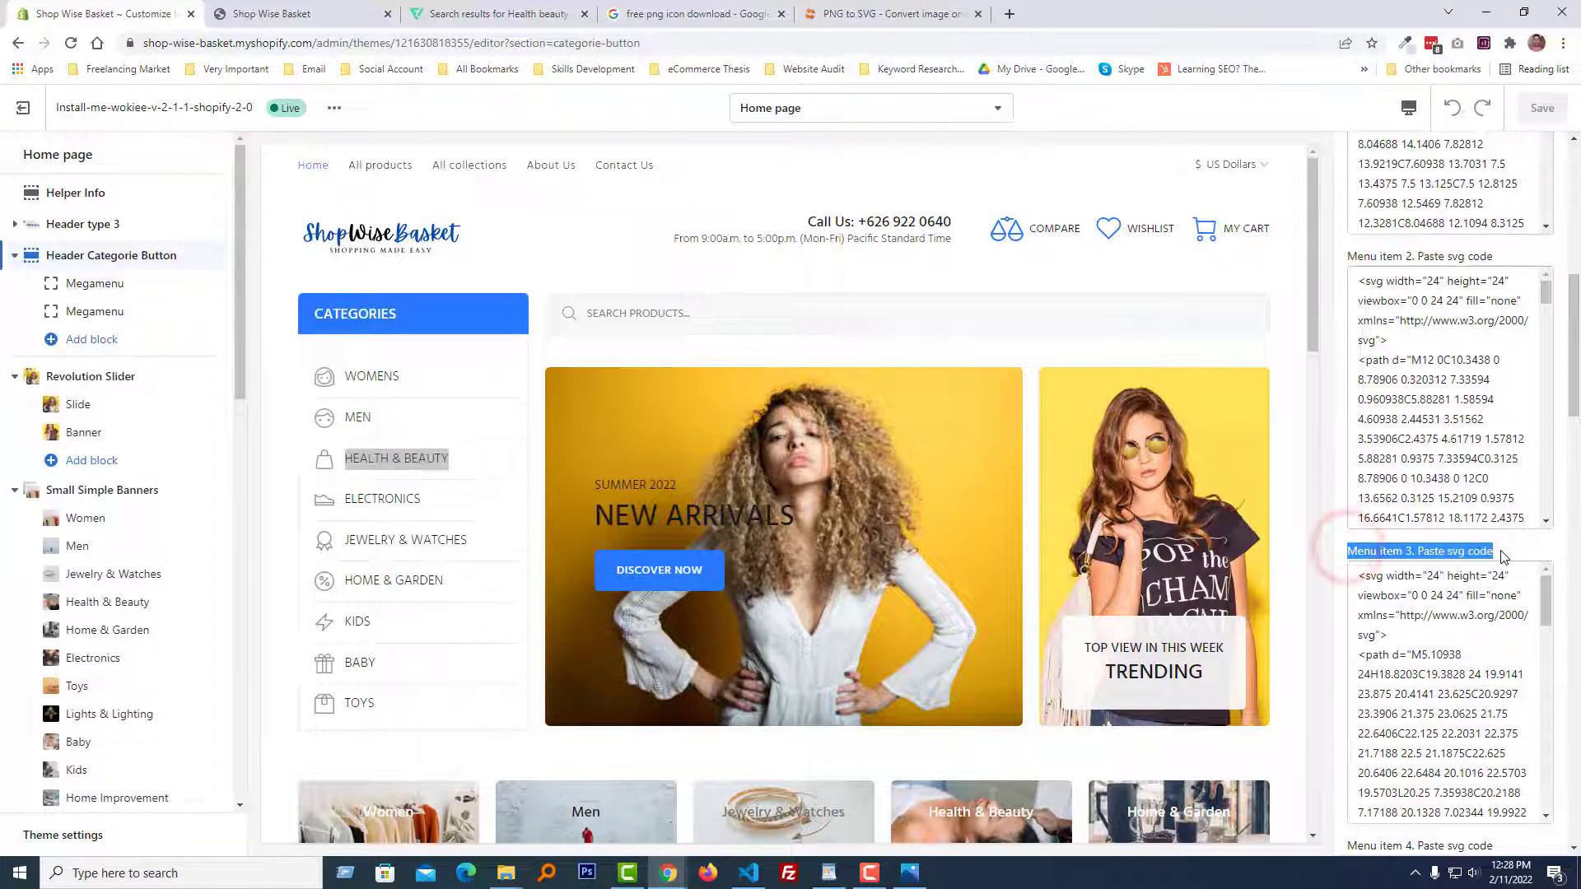
pyautogui.click(1523, 557)
pyautogui.scroll(-3, 1507, 552)
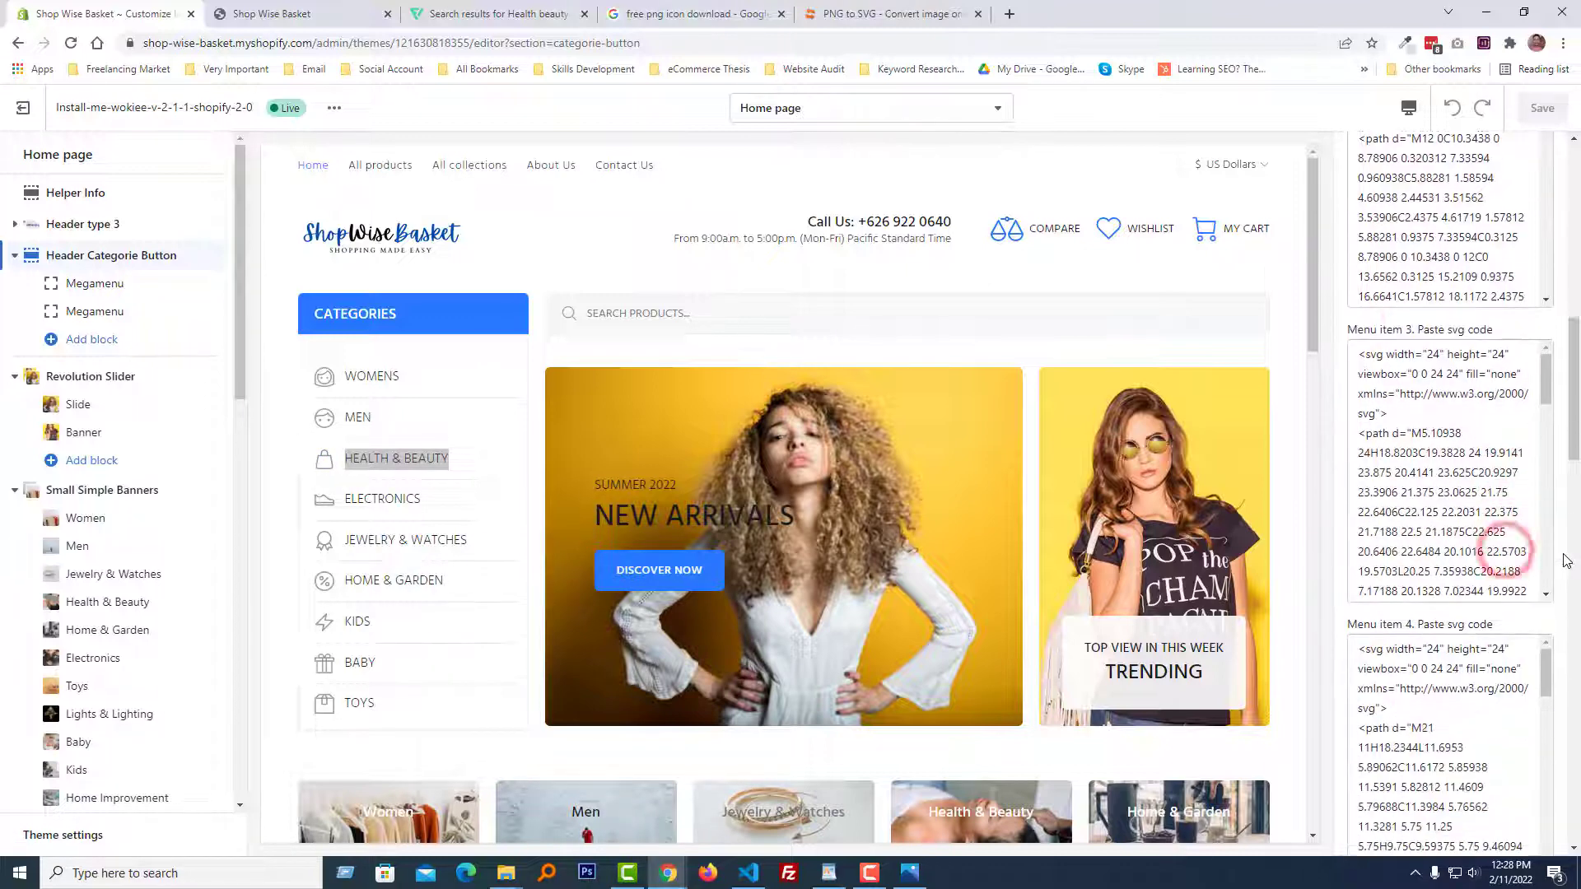
pyautogui.click(1453, 464)
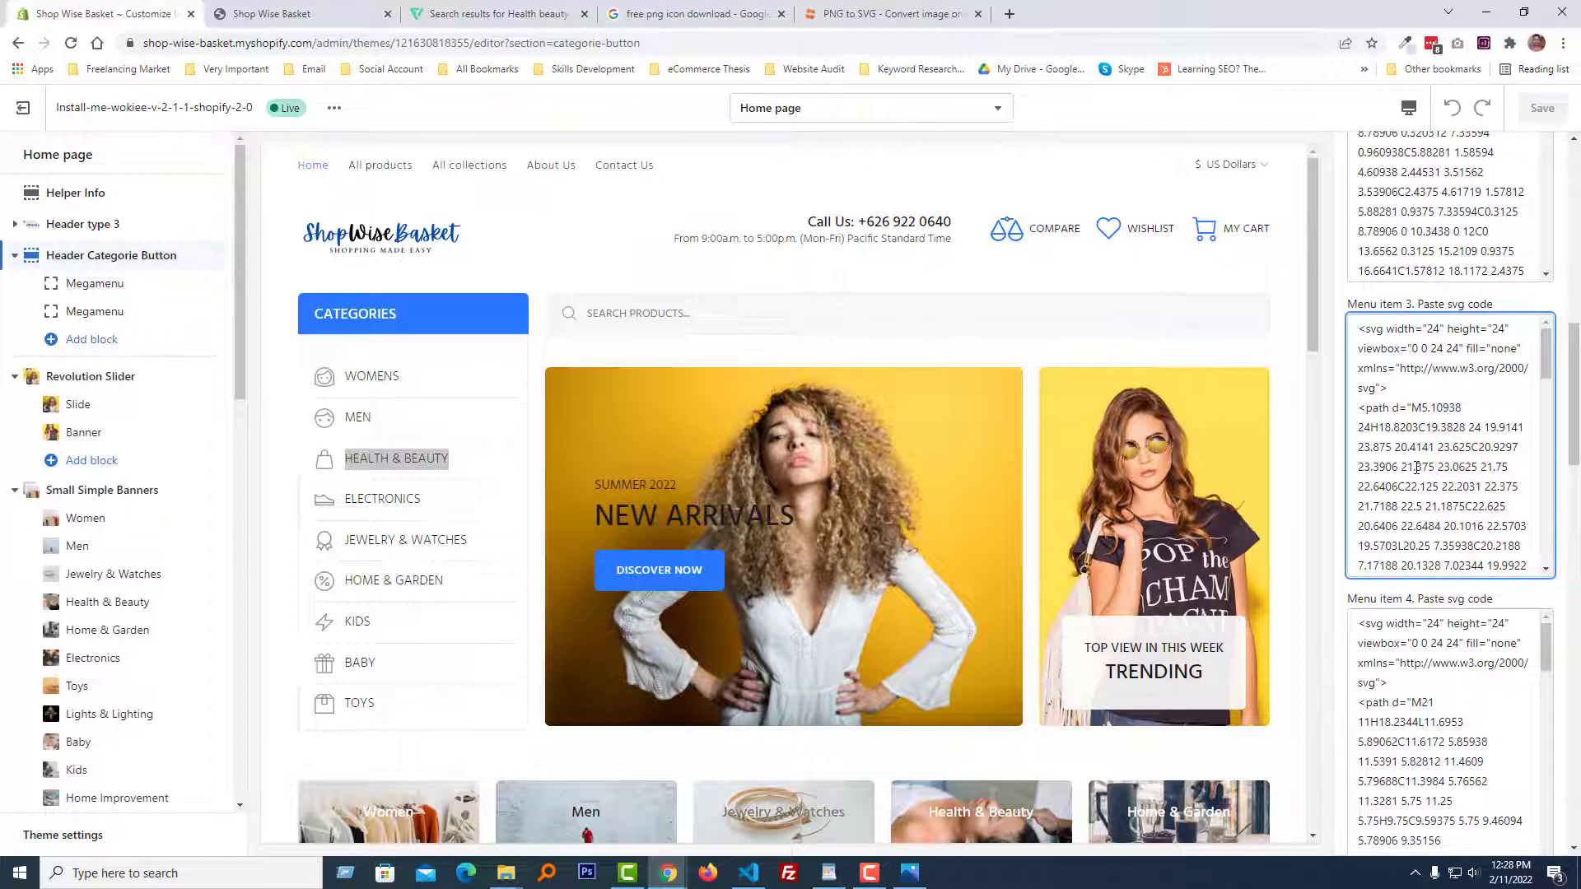
# Bring up the Desktop folder and open HEALTH & BEAUTY.svg's Open with choices
pyautogui.moveTo(506, 880)
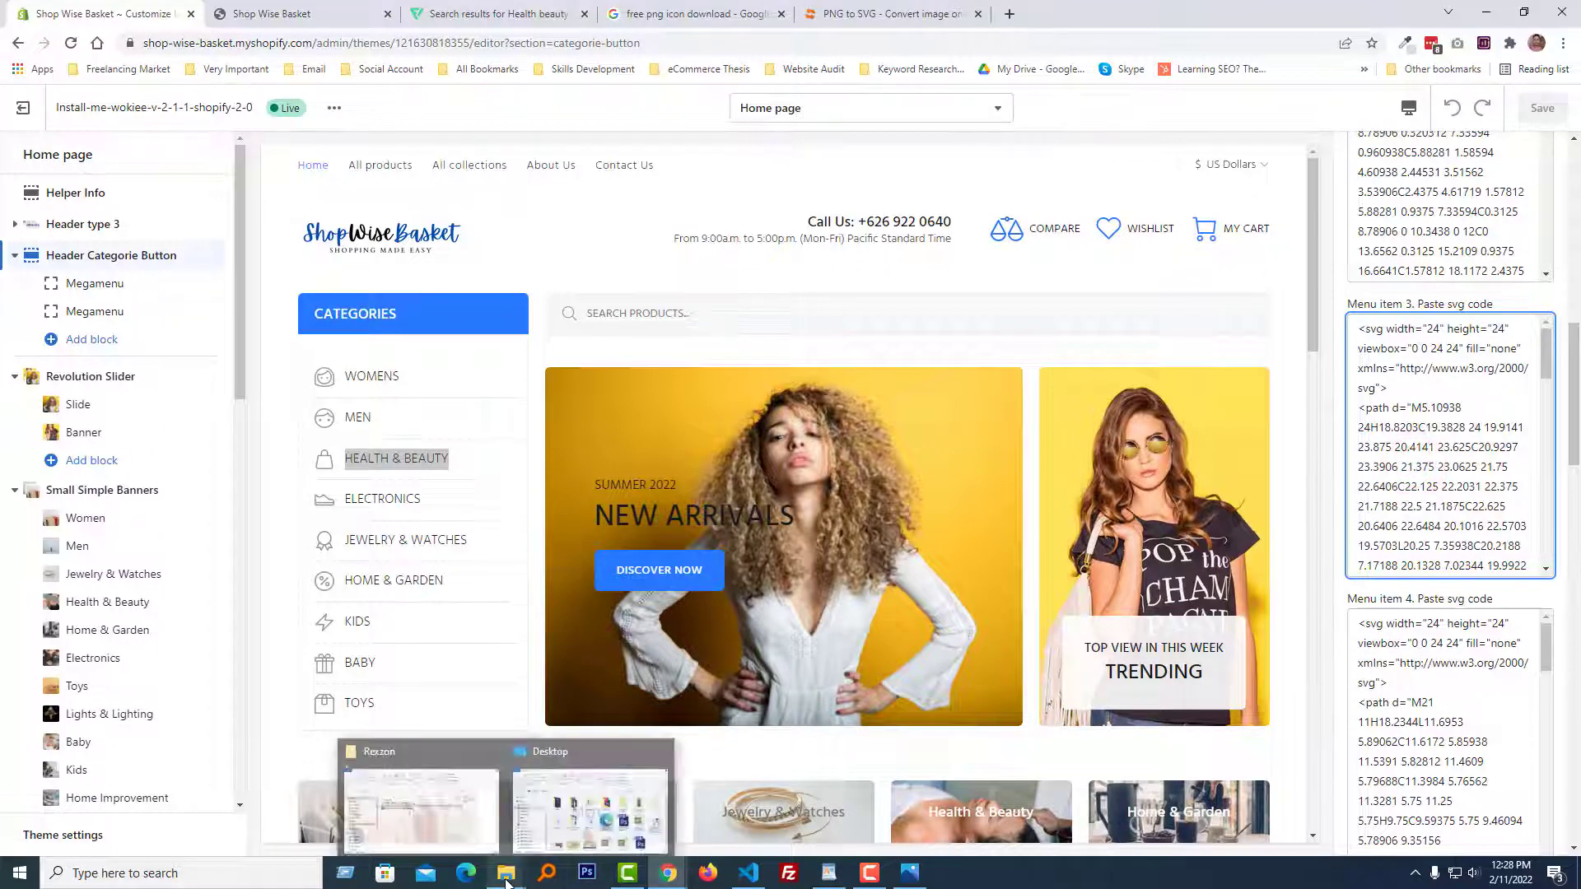
pyautogui.click(590, 803)
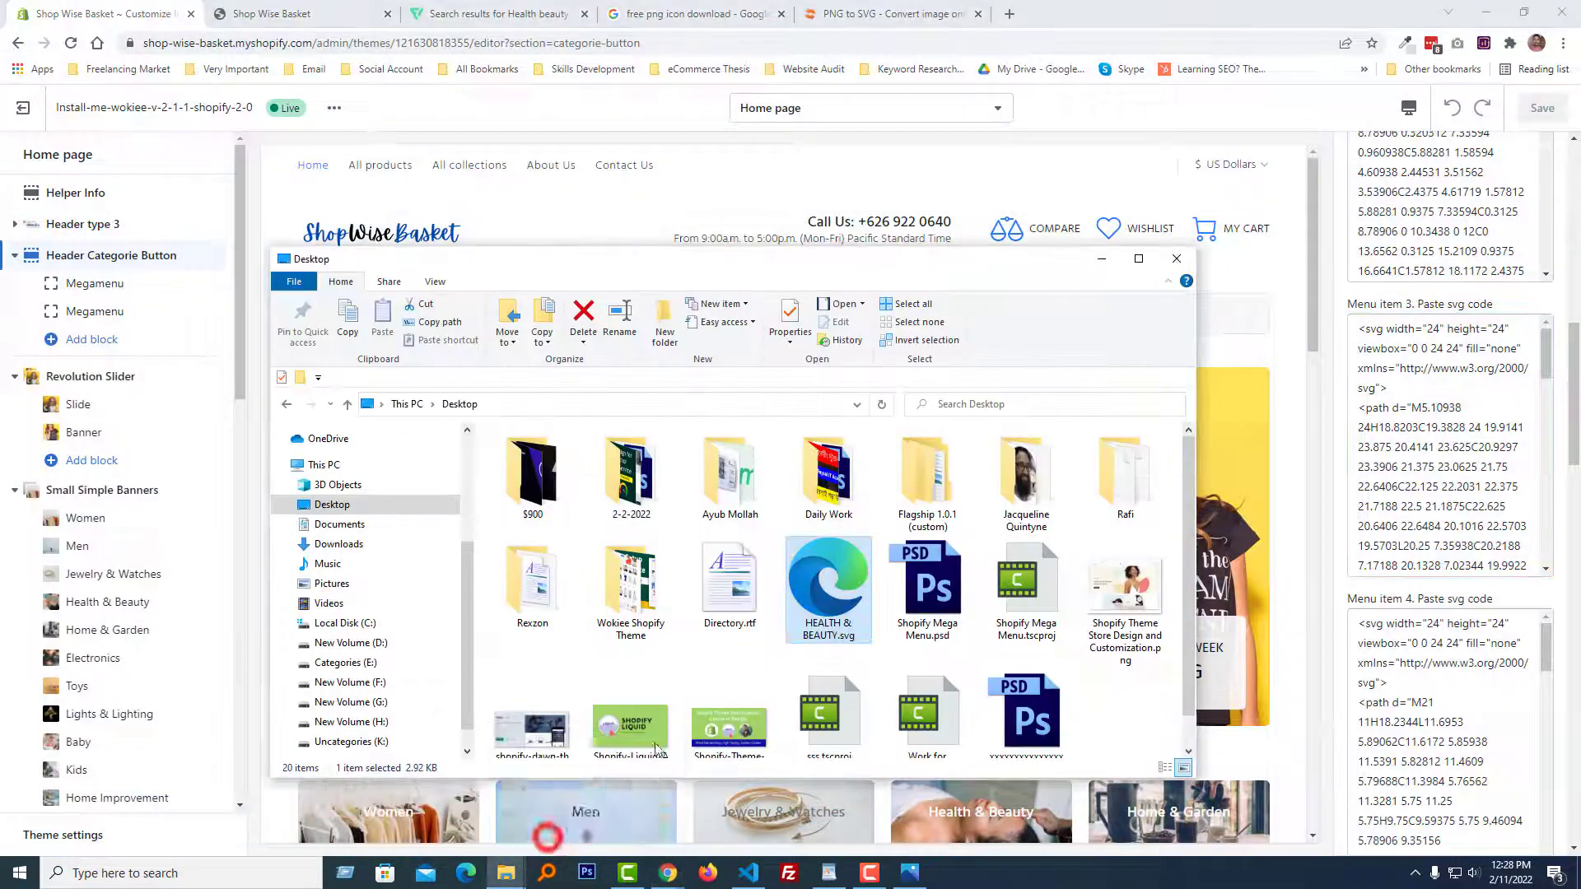
pyautogui.rightClick(853, 581)
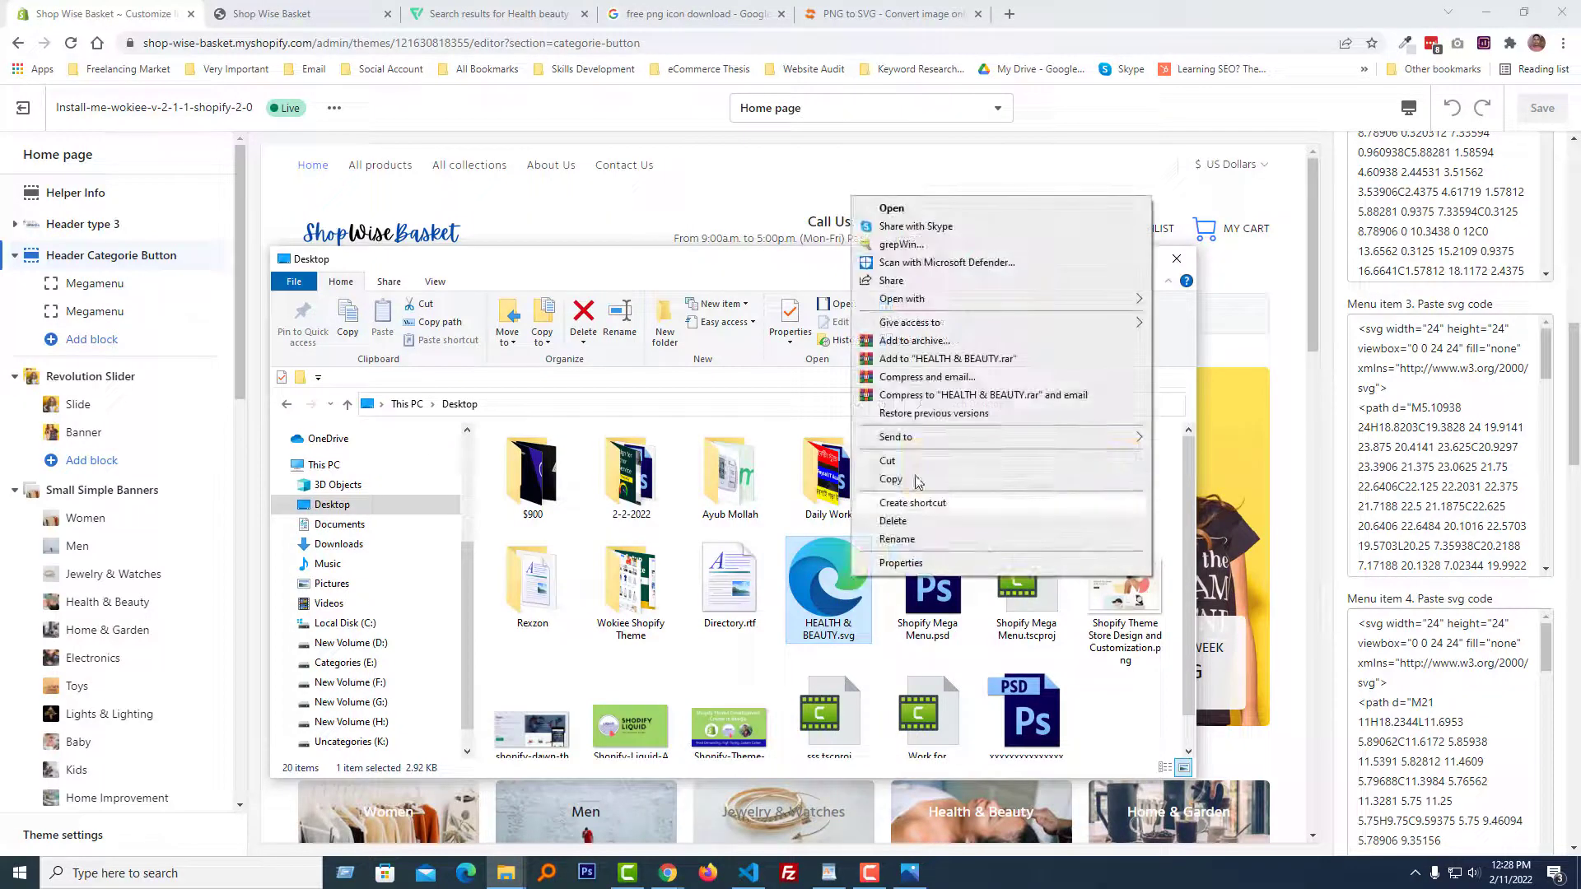
# Open HEALTH & BEAUTY.svg in Visual Studio Code
pyautogui.moveTo(946, 301)
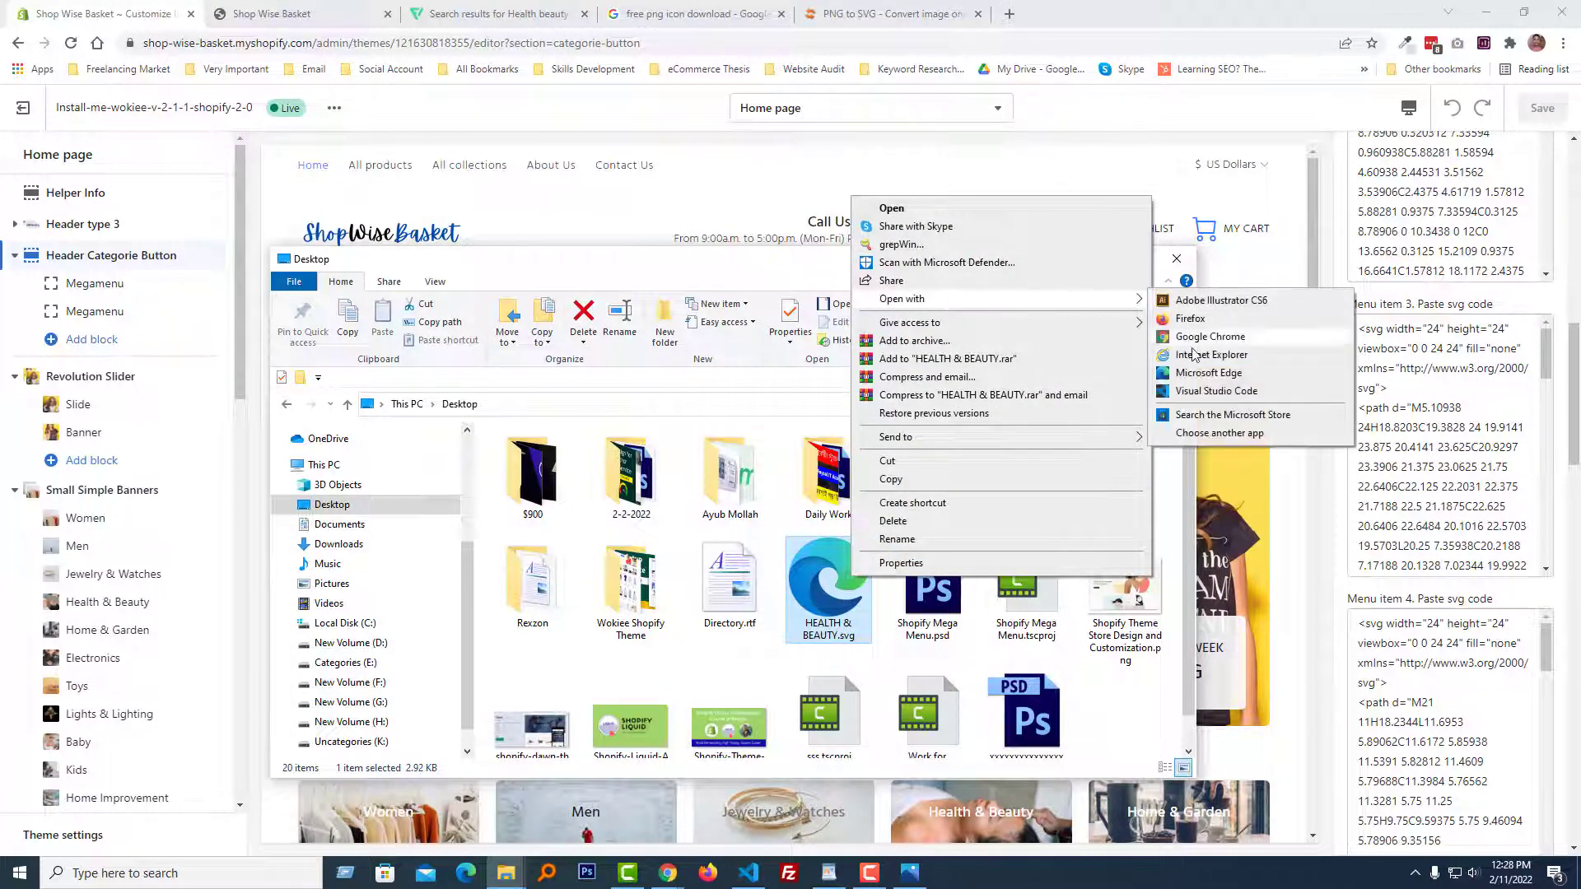
pyautogui.click(1197, 392)
pyautogui.hotkey('ctrl', 'a')
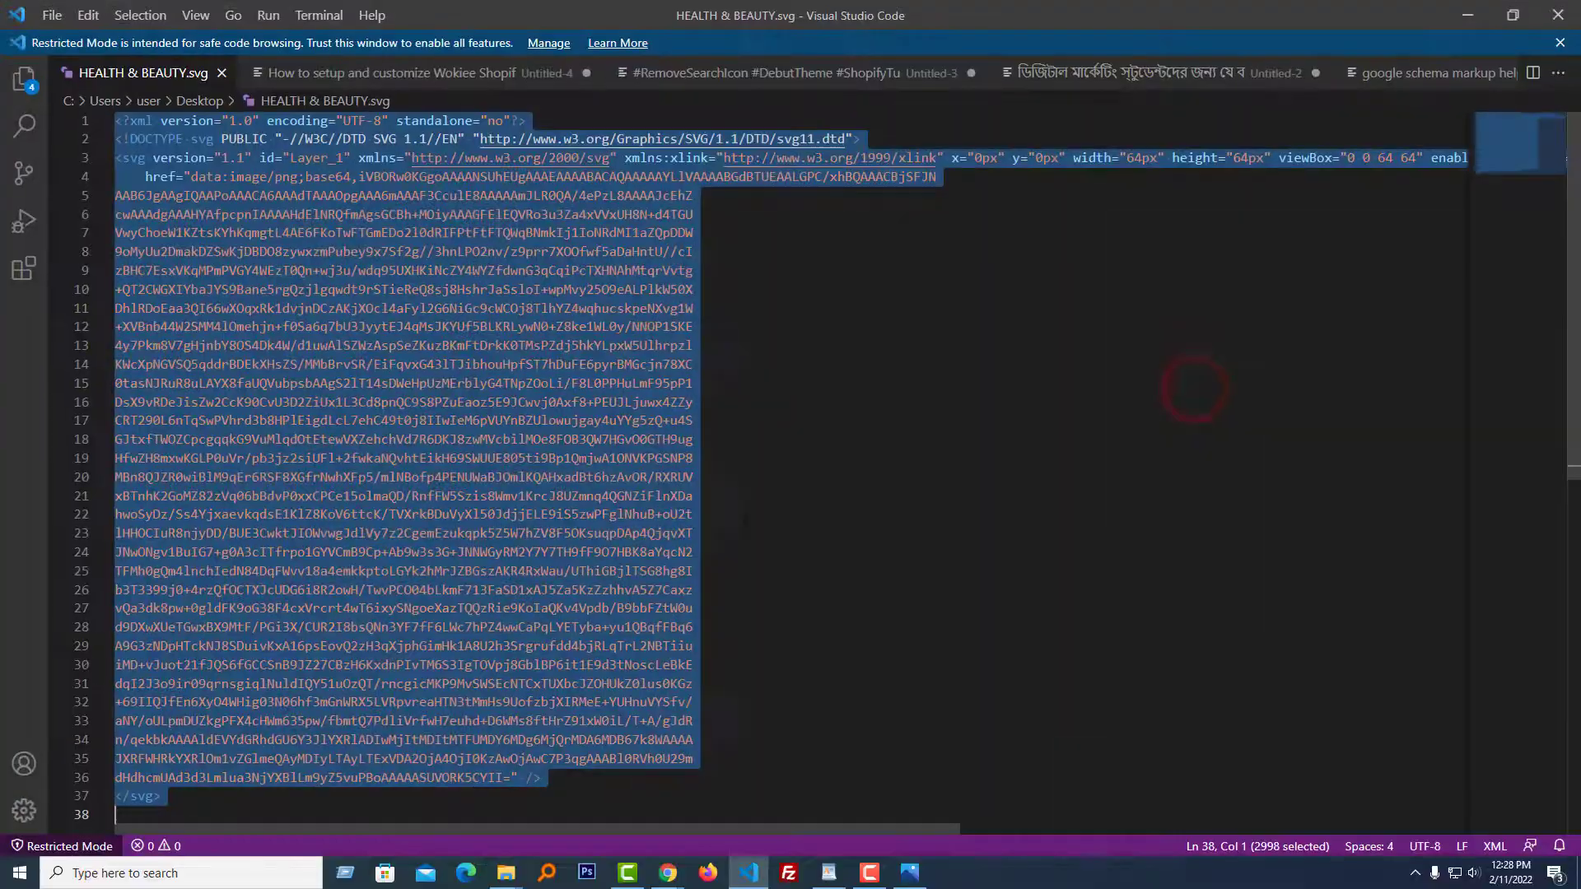
pyautogui.click(764, 477)
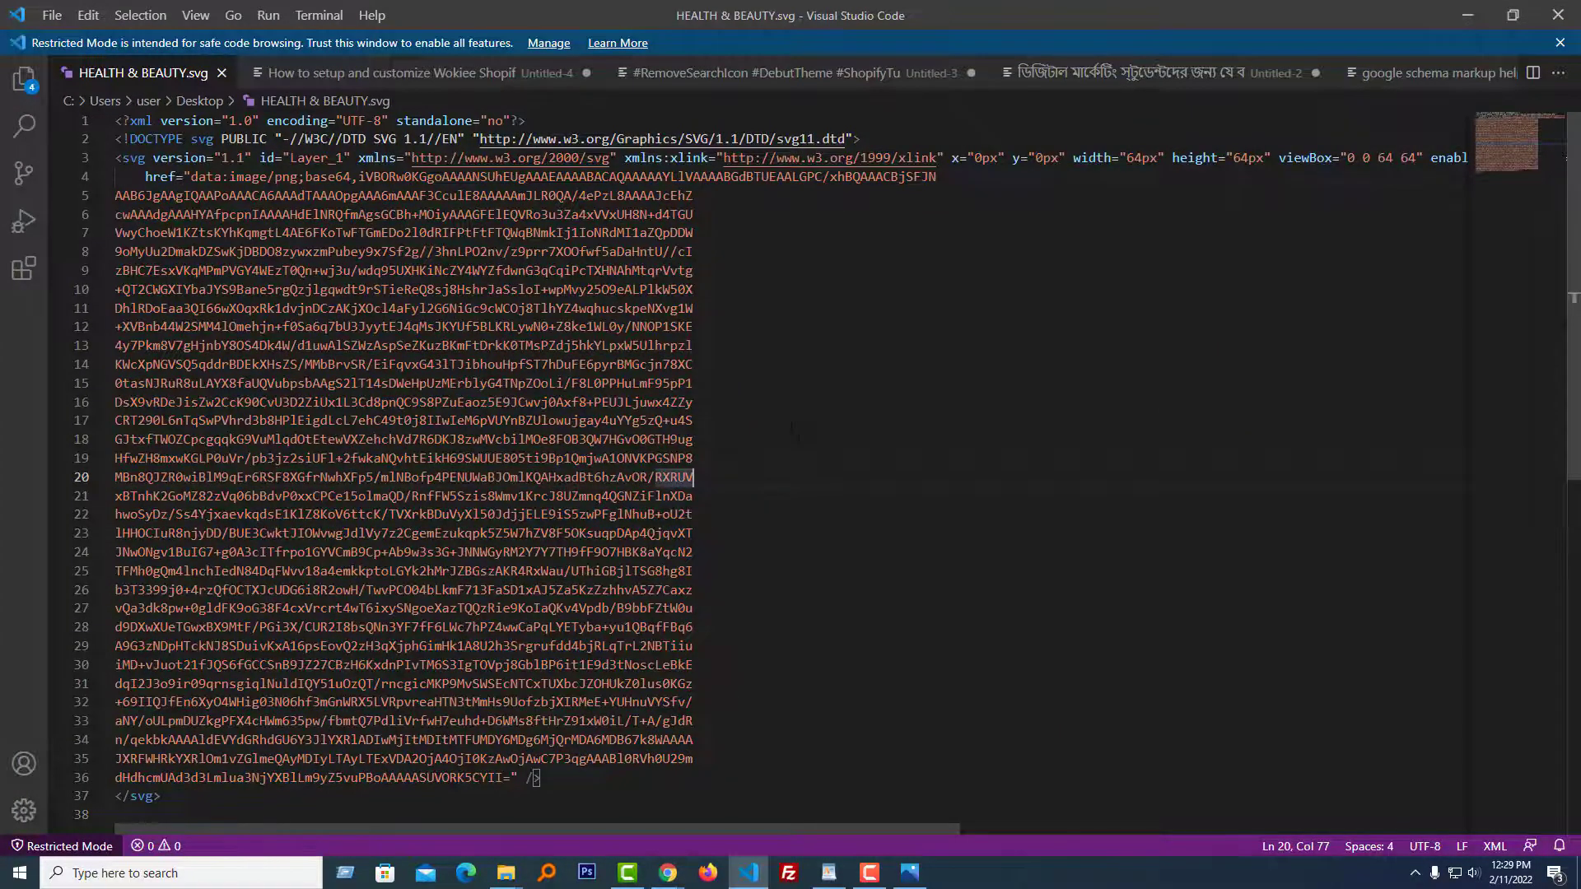
# Copy lines 3–37, the full svg element from opening to closing tag
pyautogui.scroll(-2, 793, 428)
pyautogui.moveTo(224, 715); pyautogui.dragTo(81, 155)
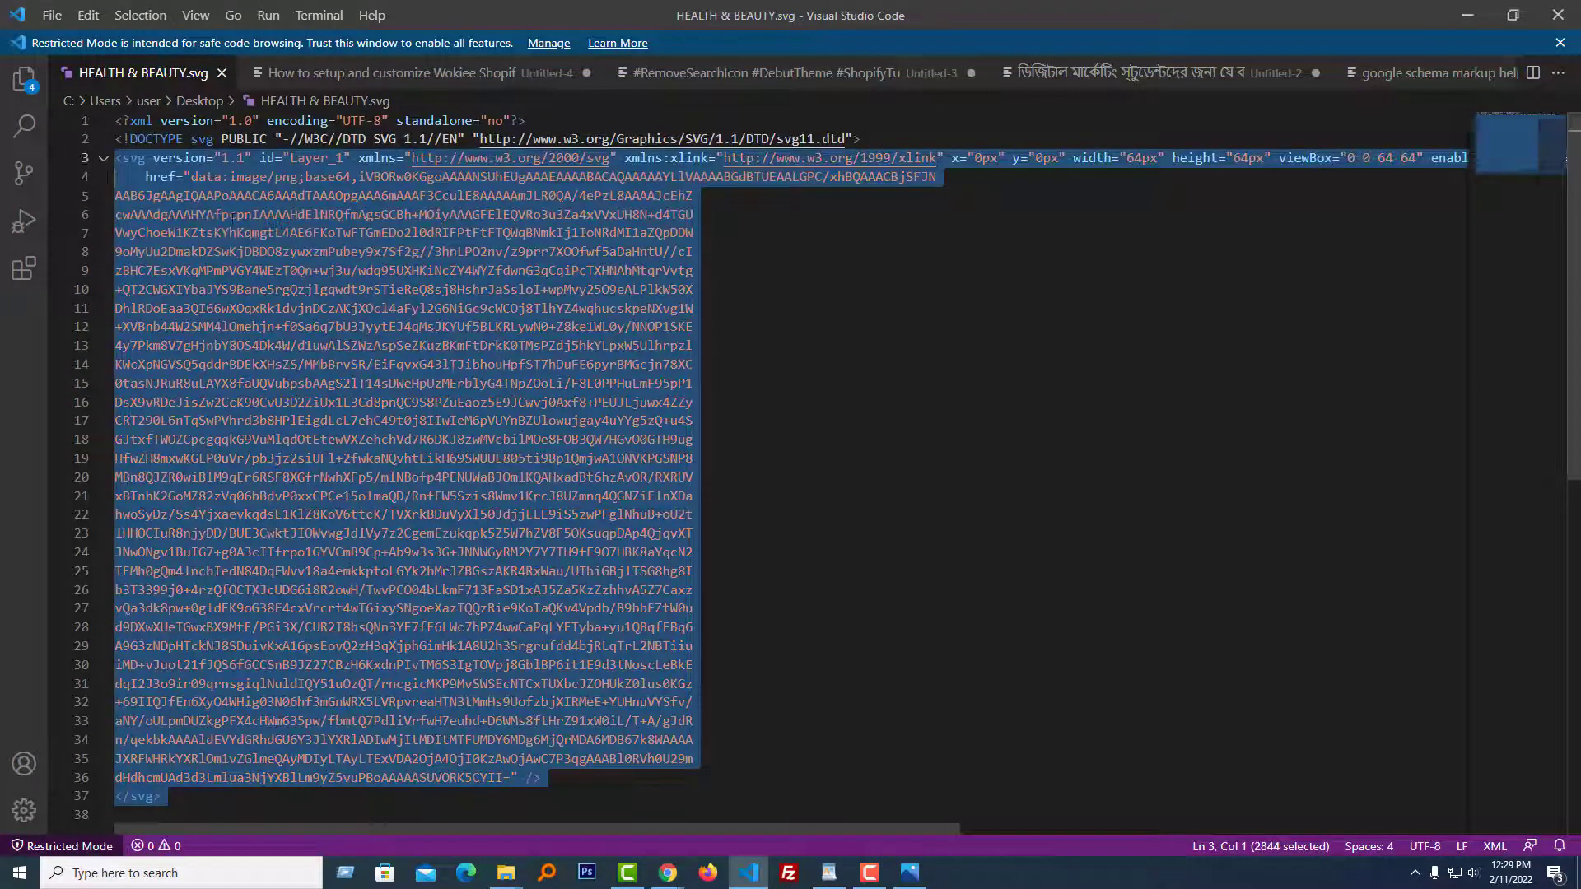
pyautogui.rightClick(233, 216)
pyautogui.click(295, 296)
pyautogui.click(667, 873)
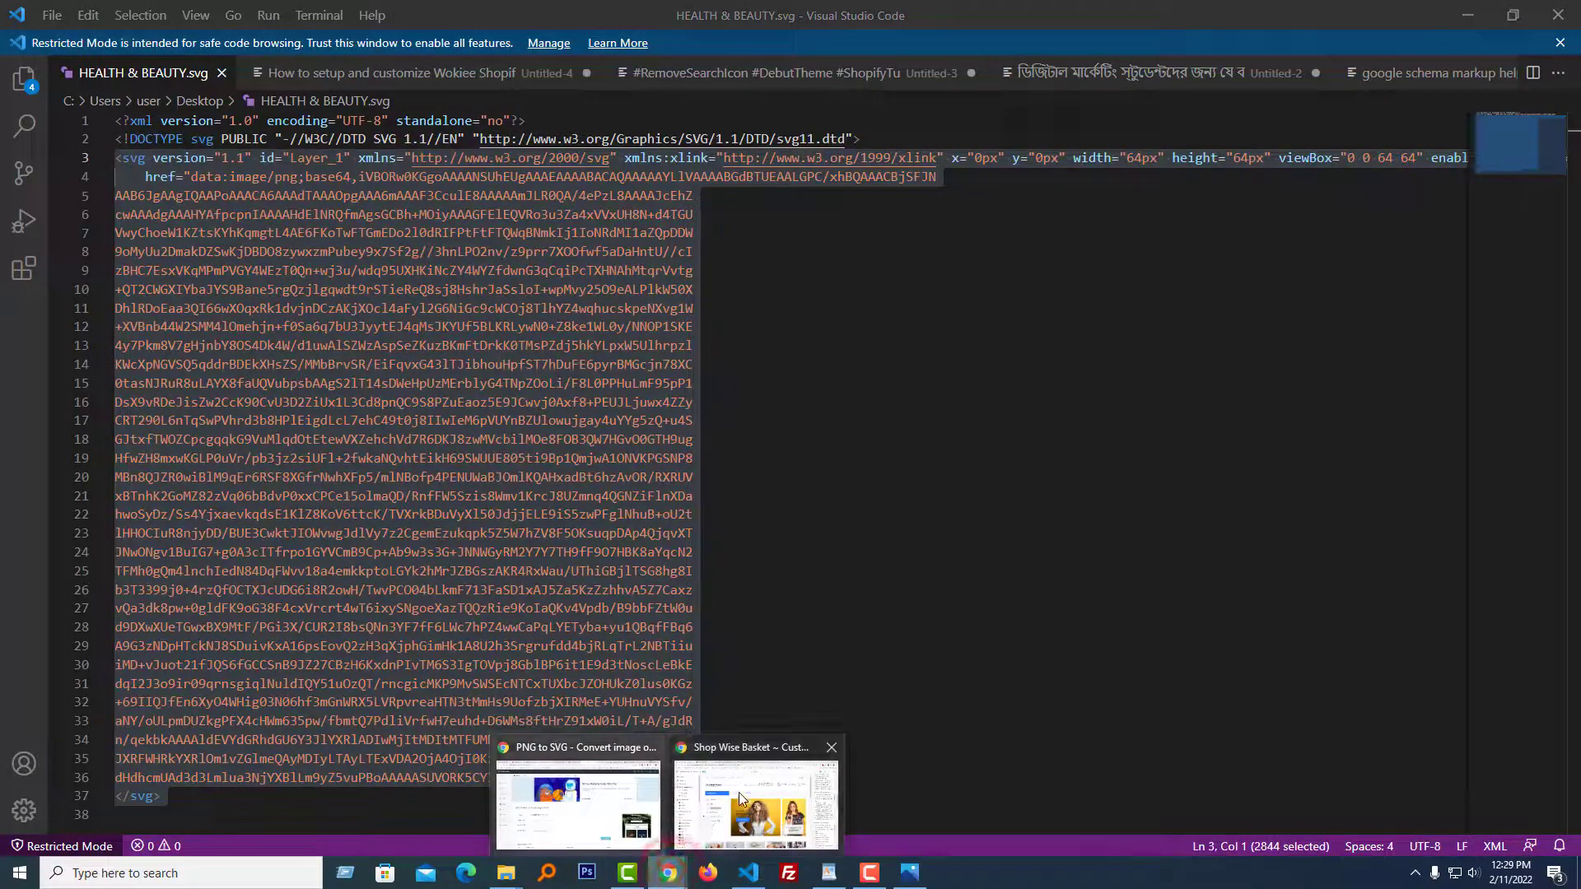
# Replace Menu item 3's old SVG code with the copied HEALTH & BEAUTY svg markup and save
pyautogui.click(741, 798)
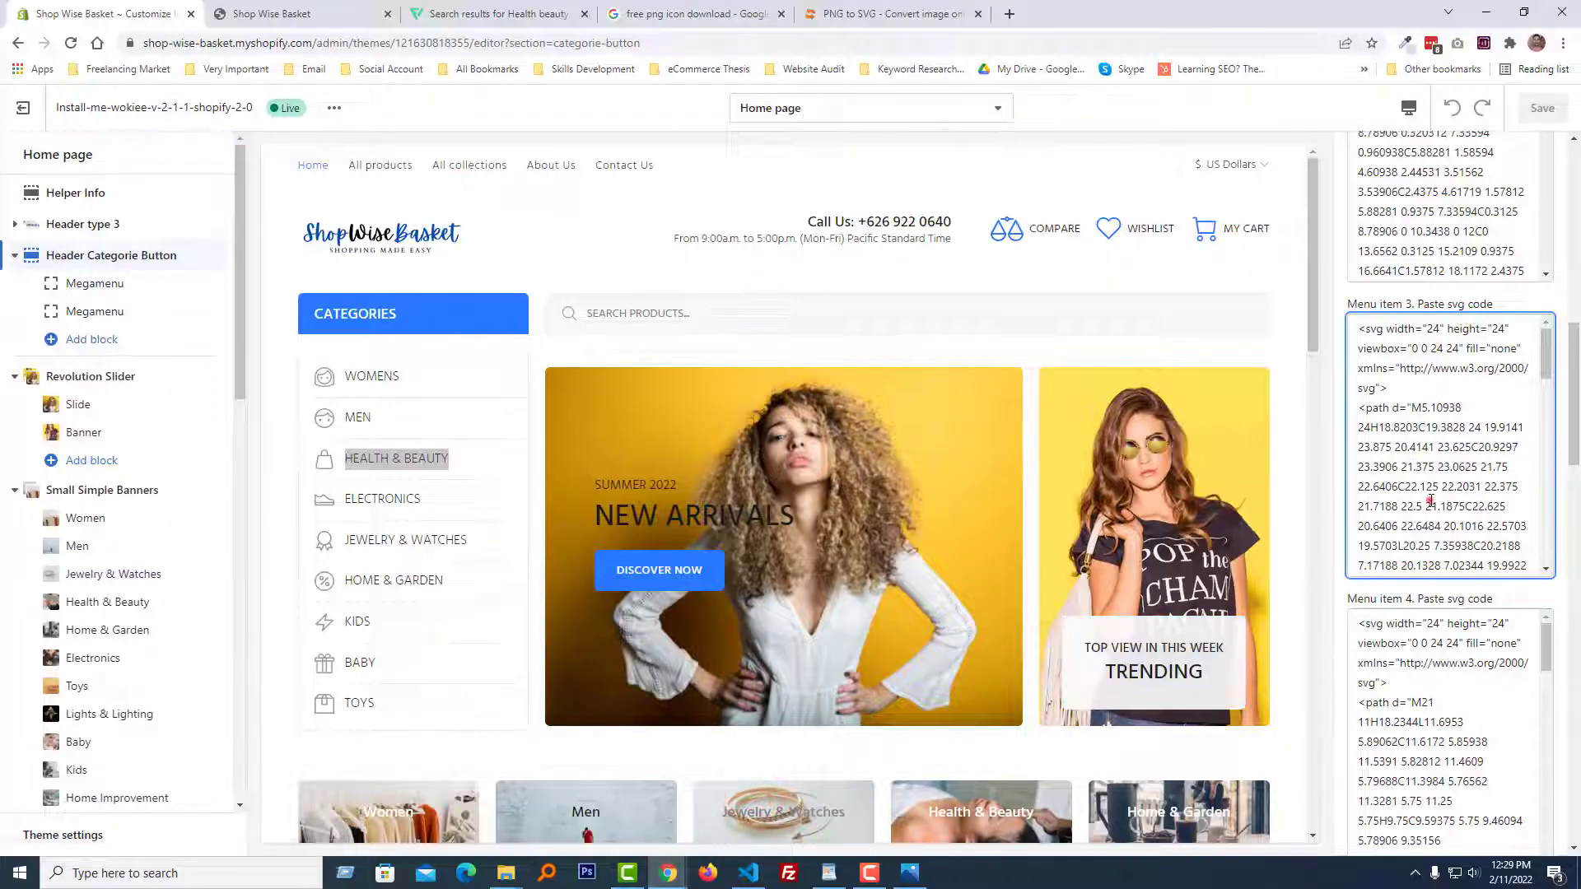
pyautogui.click(1430, 500)
pyautogui.hotkey('ctrl', 'a')
pyautogui.press('BackSpace')
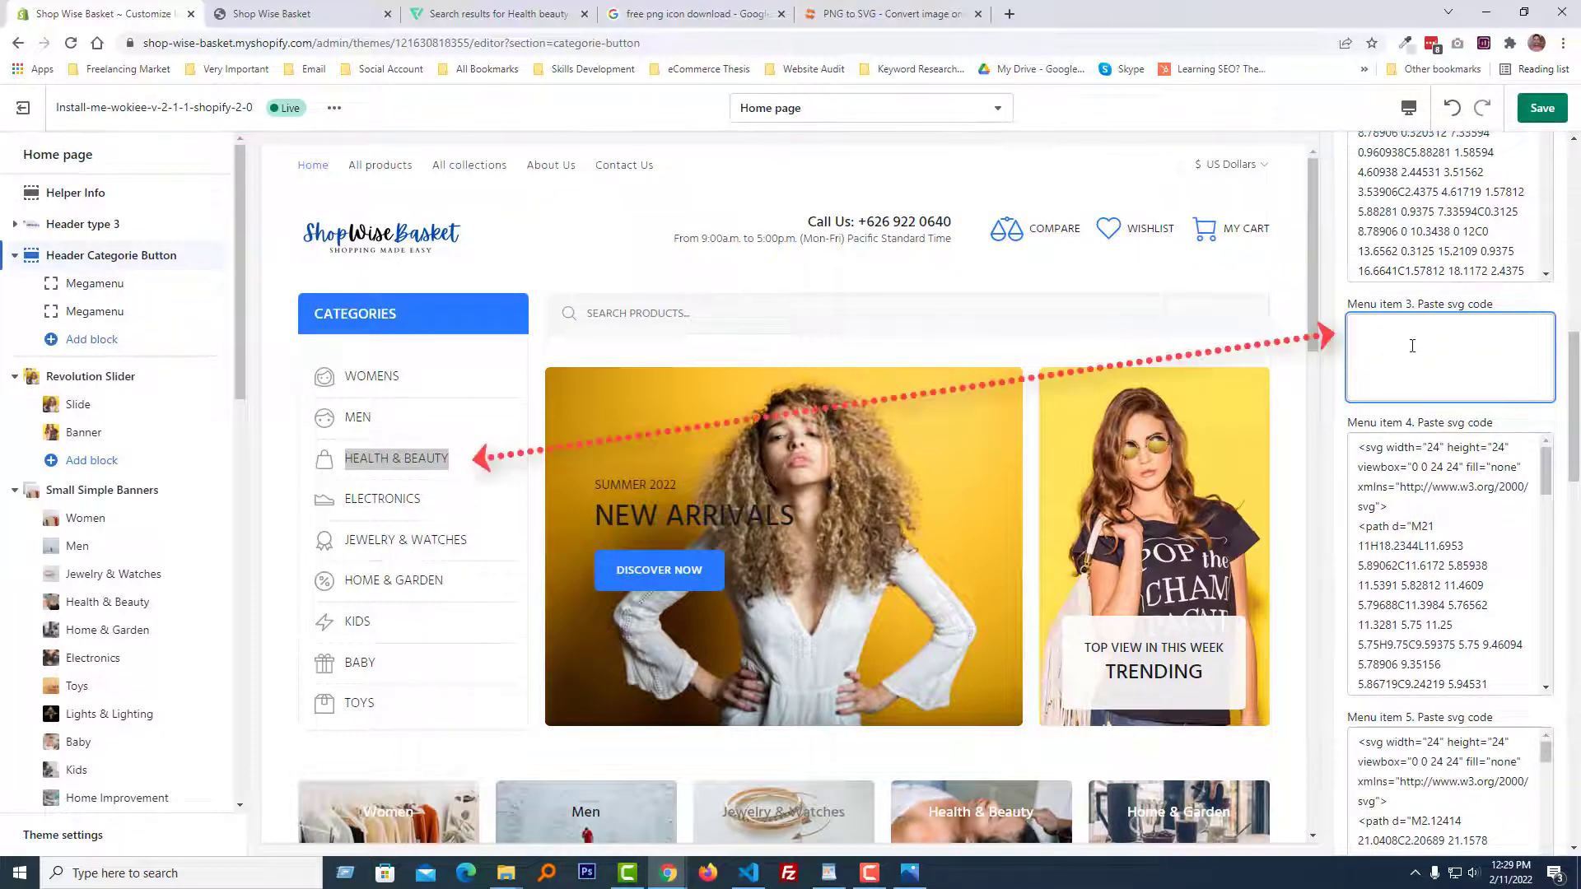
pyautogui.rightClick(1398, 346)
pyautogui.click(1433, 471)
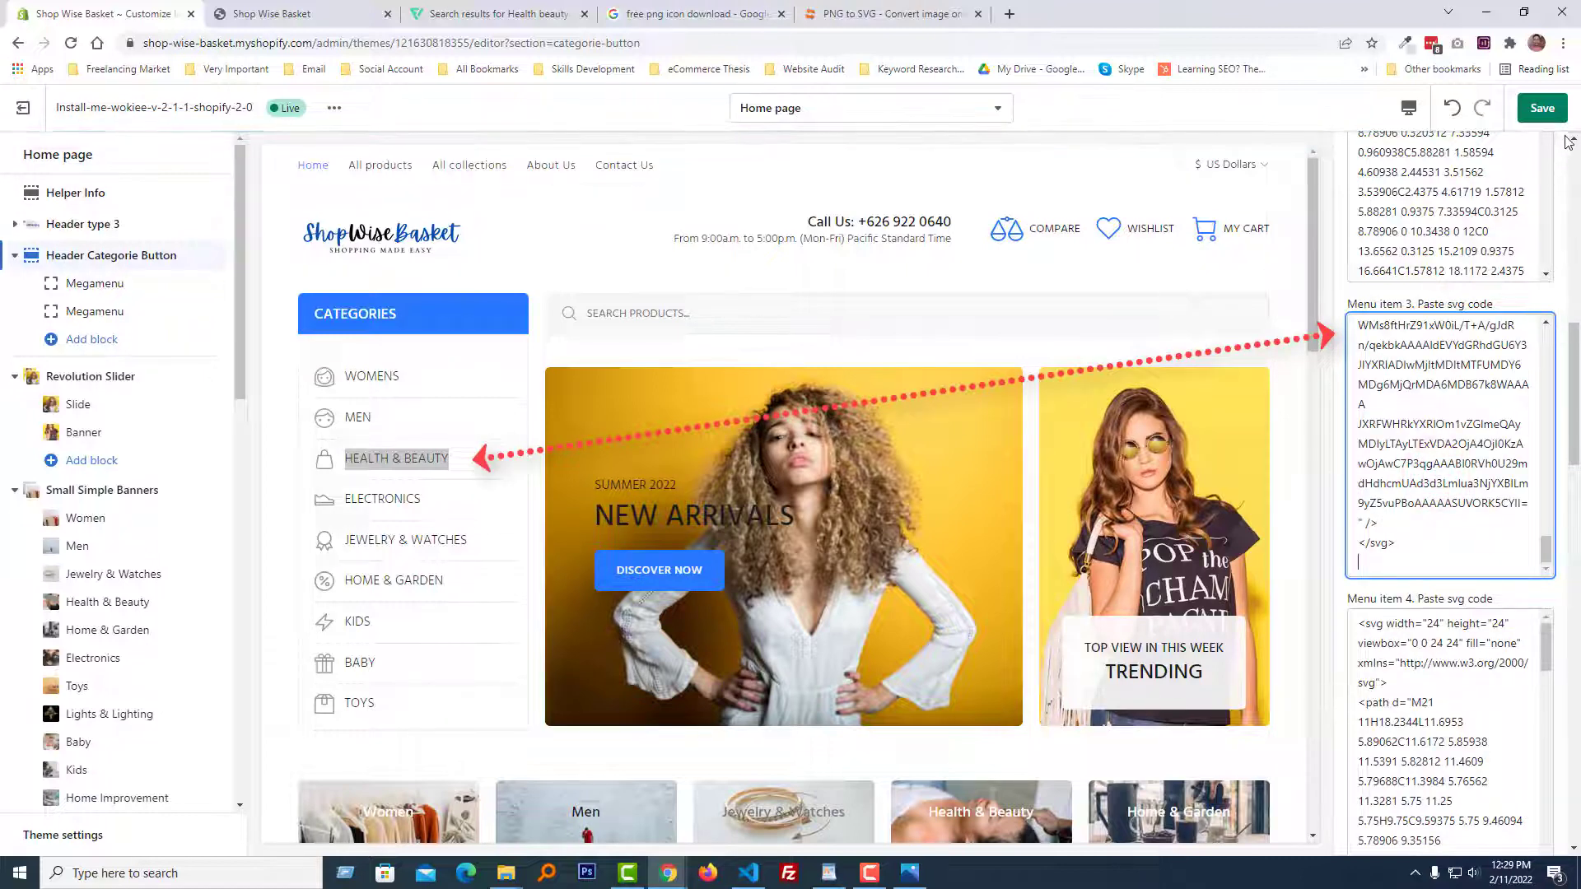
pyautogui.click(1546, 109)
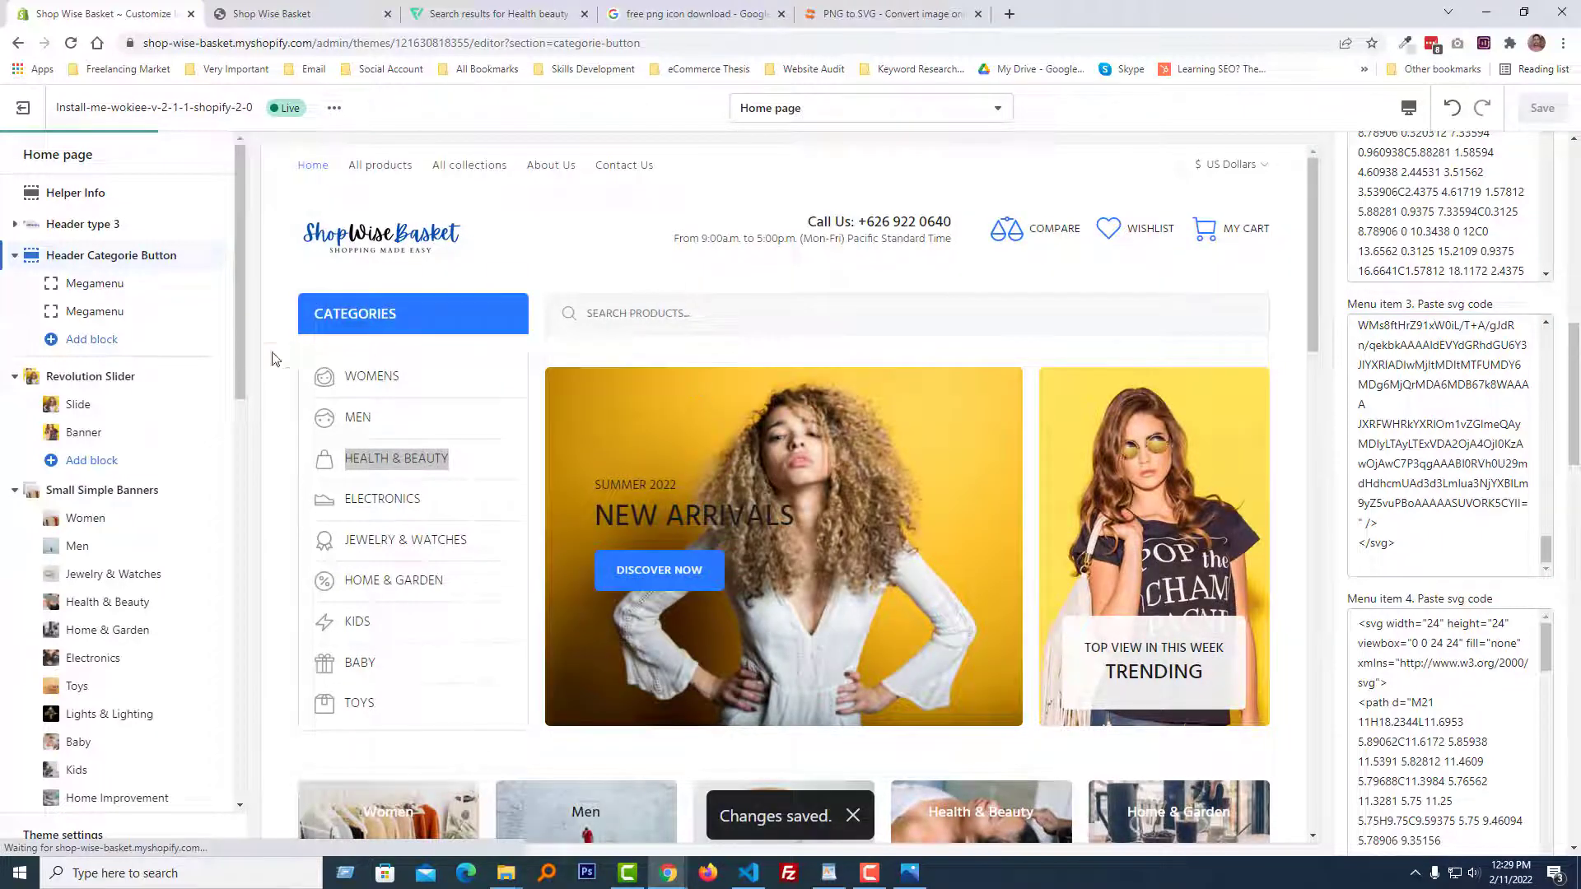
pyautogui.click(284, 360)
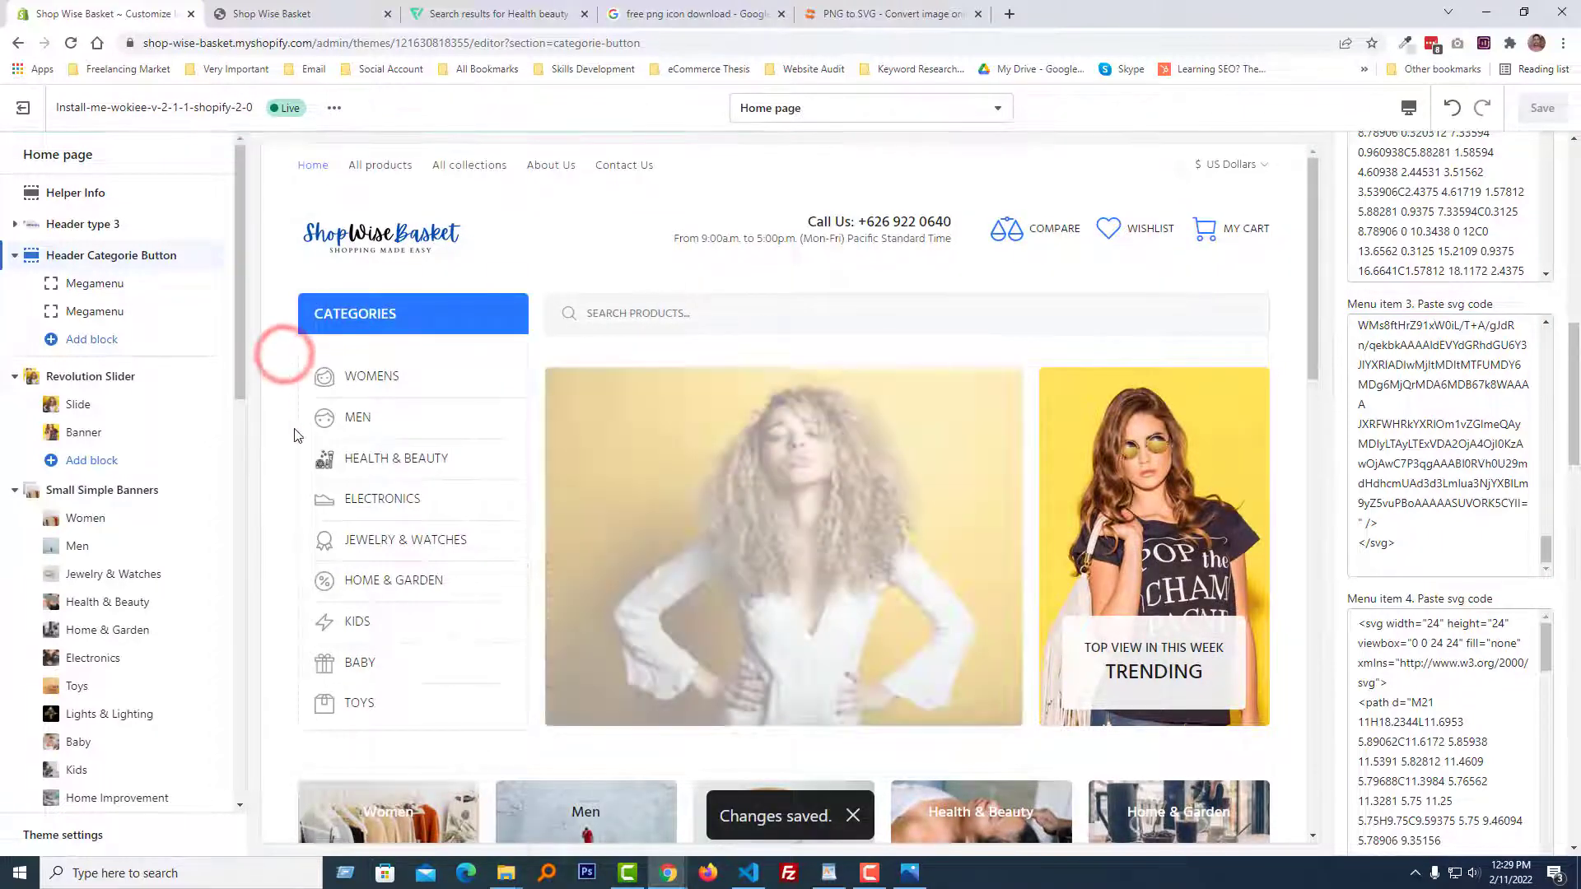